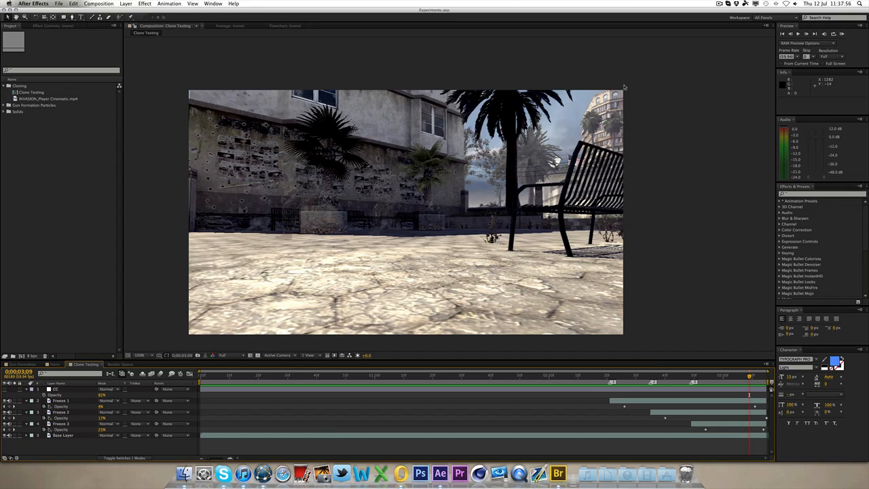
pyautogui.click(224, 469)
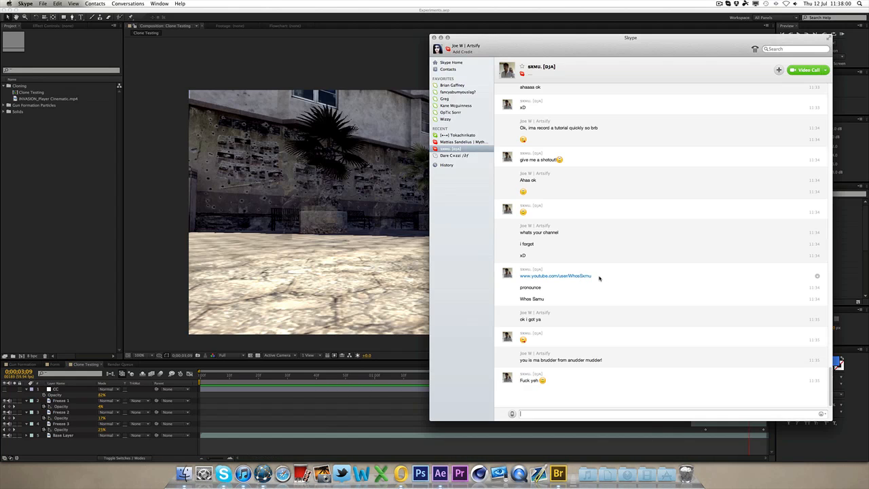
pyautogui.moveTo(599, 278); pyautogui.dragTo(518, 277)
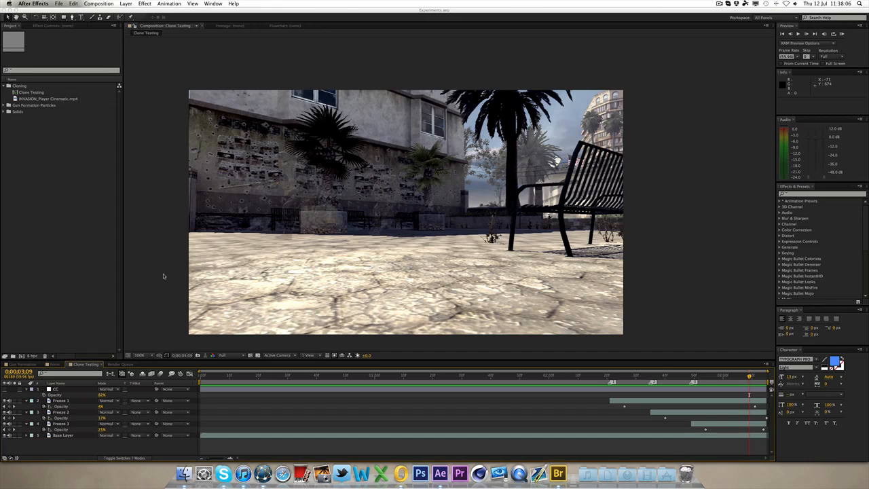
pyautogui.click(165, 276)
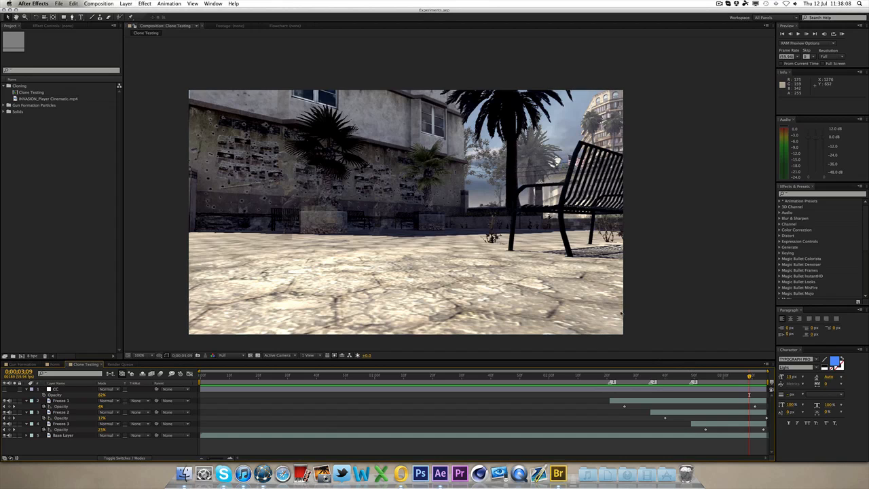
# Step: Preview the Clone Testing composition's animation by scrubbing the time indicator and playing it back
pyautogui.click(653, 378)
pyautogui.click(531, 377)
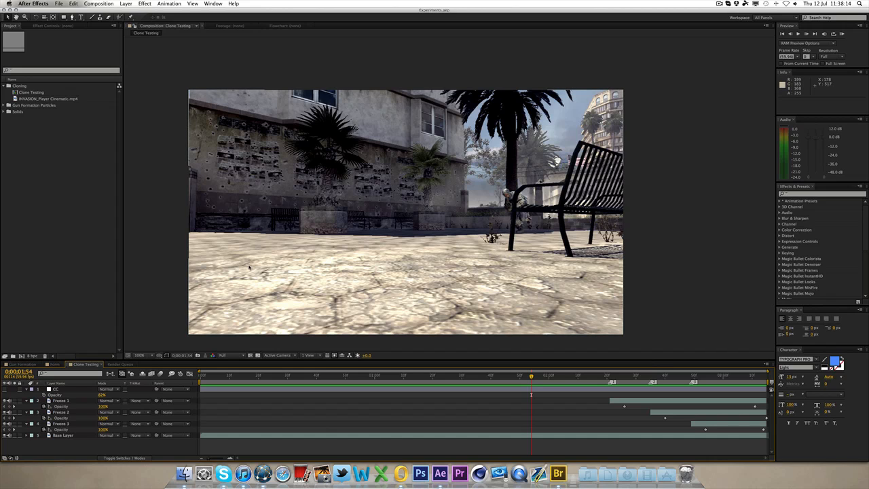
pyautogui.moveTo(249, 269); pyautogui.dragTo(275, 242)
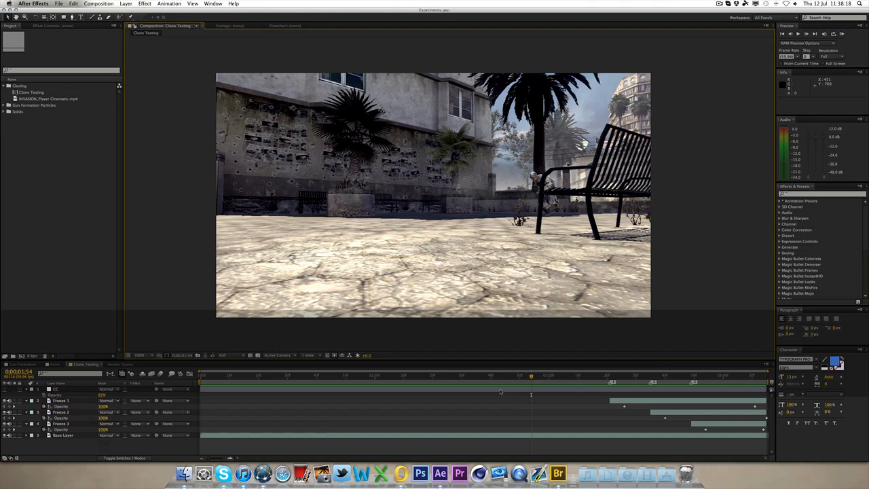
pyautogui.click(375, 378)
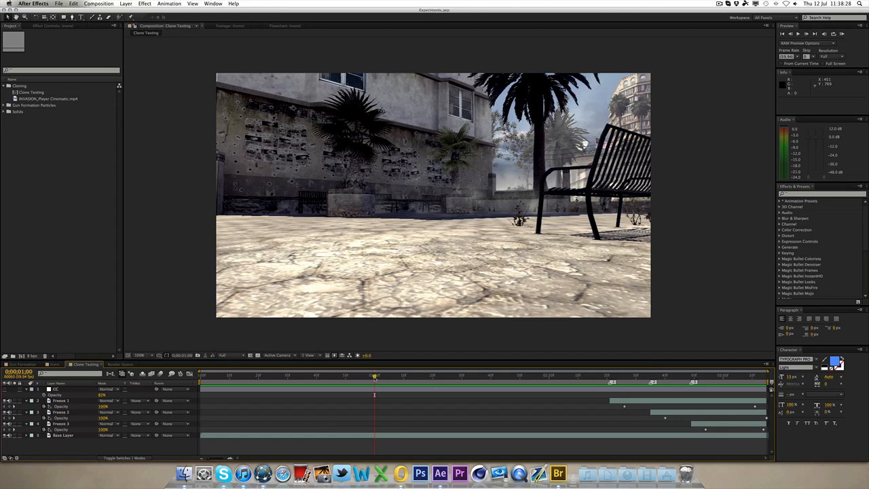
pyautogui.press('space')
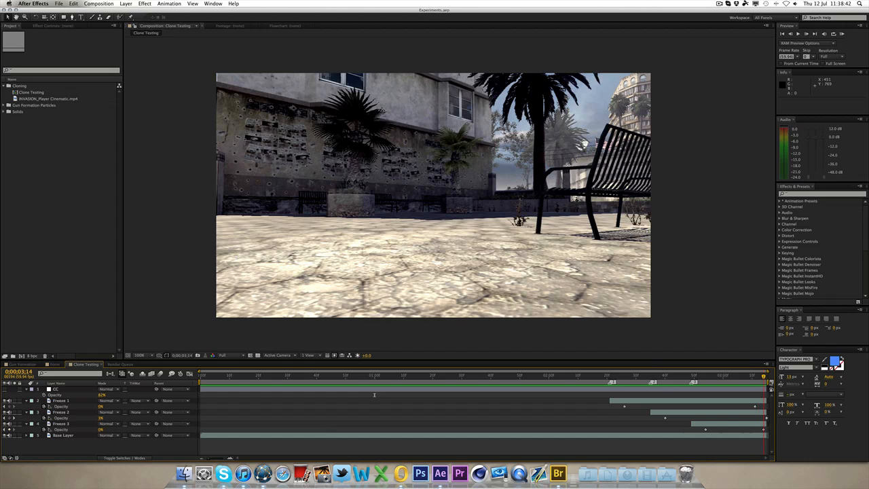
pyautogui.click(842, 34)
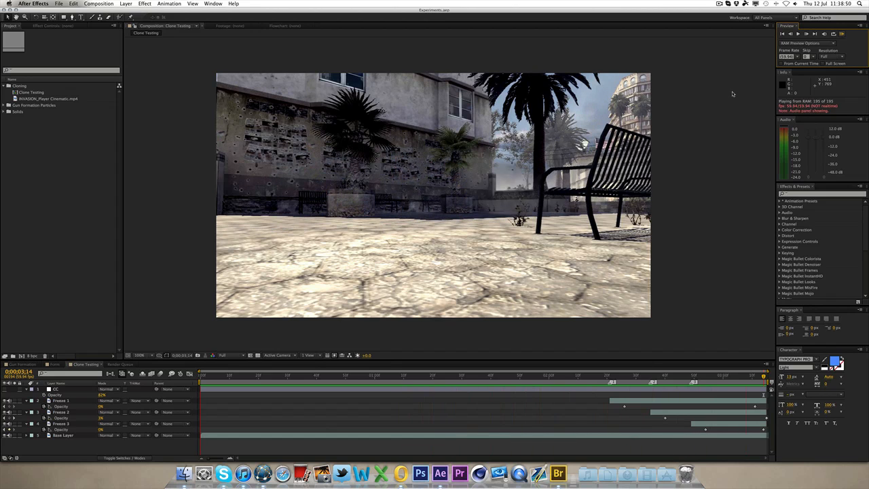
pyautogui.press('space')
pyautogui.press('space')
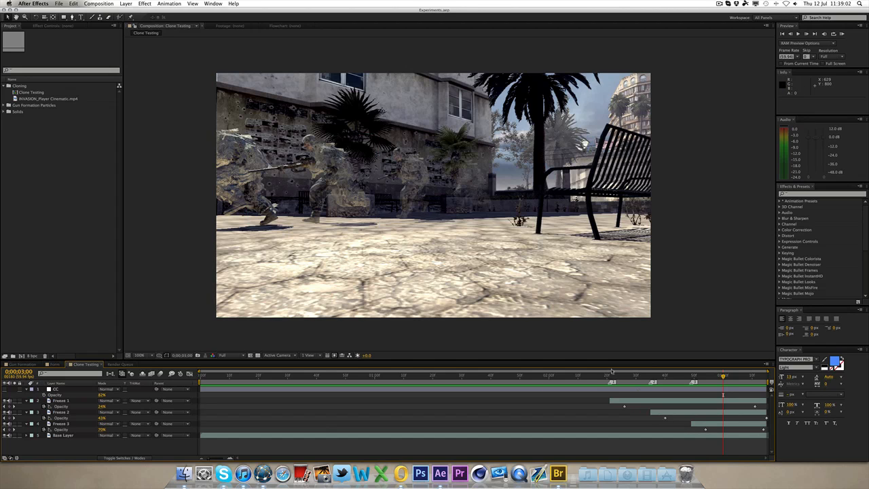
pyautogui.moveTo(376, 380); pyautogui.dragTo(395, 377)
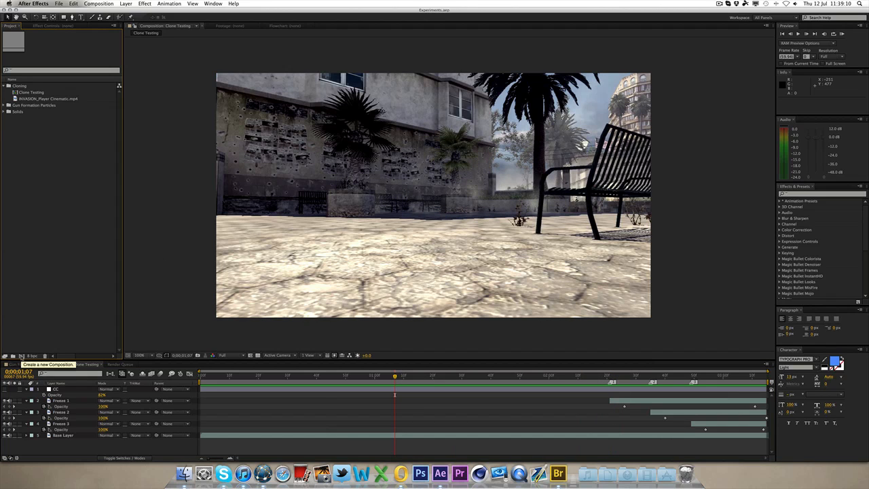
# Step: Create a new composition from INVASION_Player Cinematic.mp4 and rename it Cloning
pyautogui.click(31, 100)
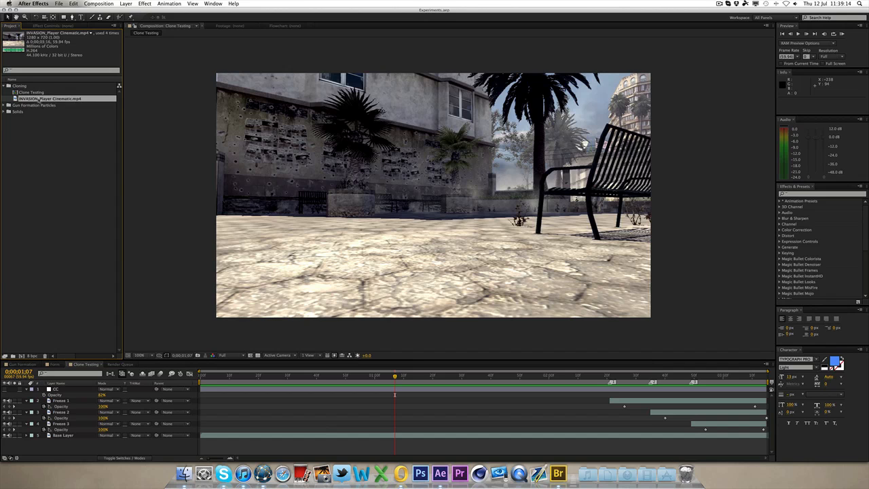
pyautogui.click(21, 356)
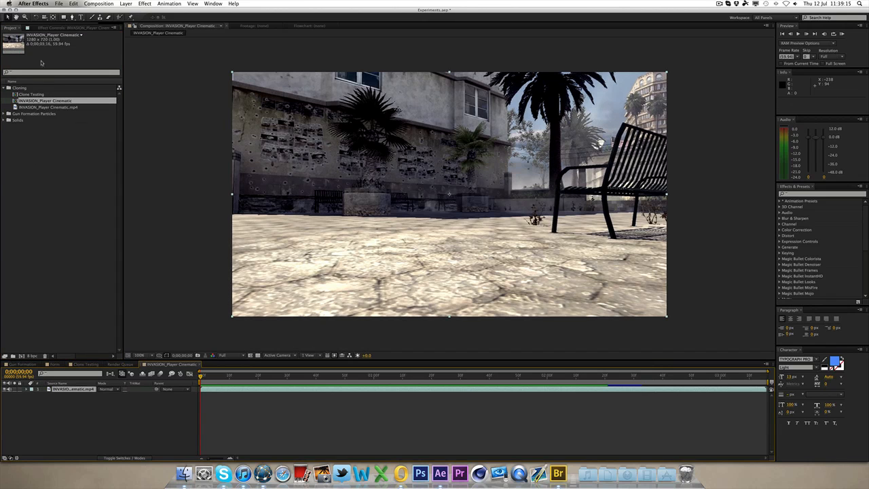
pyautogui.click(43, 103)
pyautogui.press('Return')
pyautogui.write('Clon')
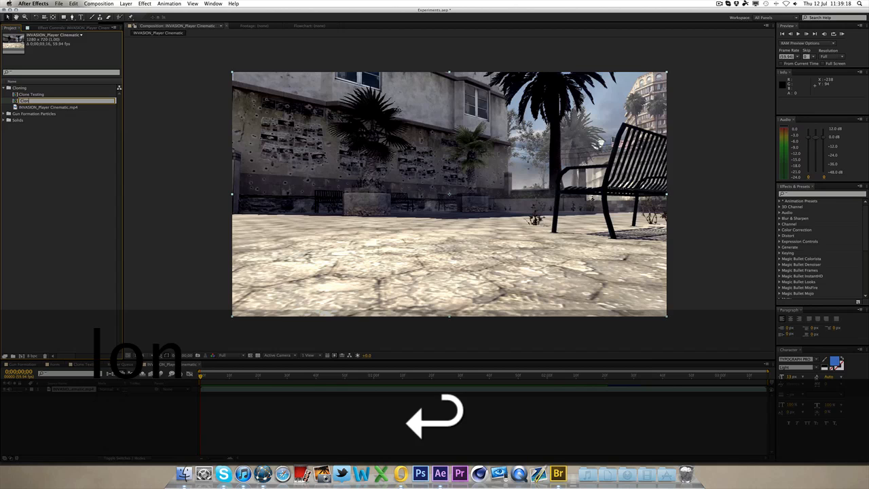
pyautogui.write('ing')
pyautogui.press('Return')
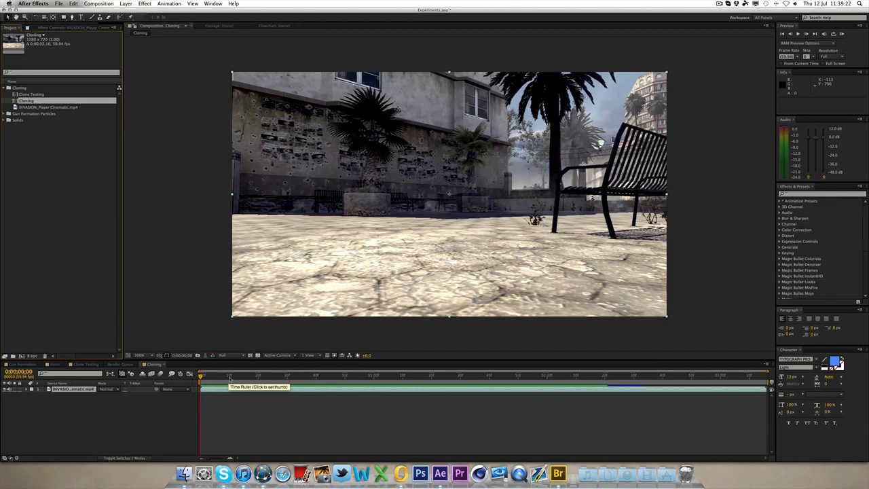
# Step: Set the current time to 0:00:02:20 and duplicate the footage layer
pyautogui.moveTo(229, 377); pyautogui.dragTo(609, 378)
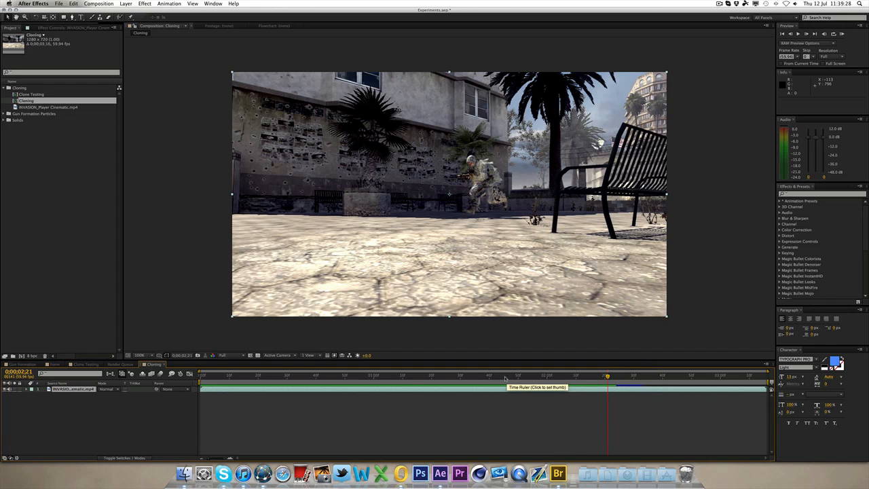
pyautogui.click(605, 378)
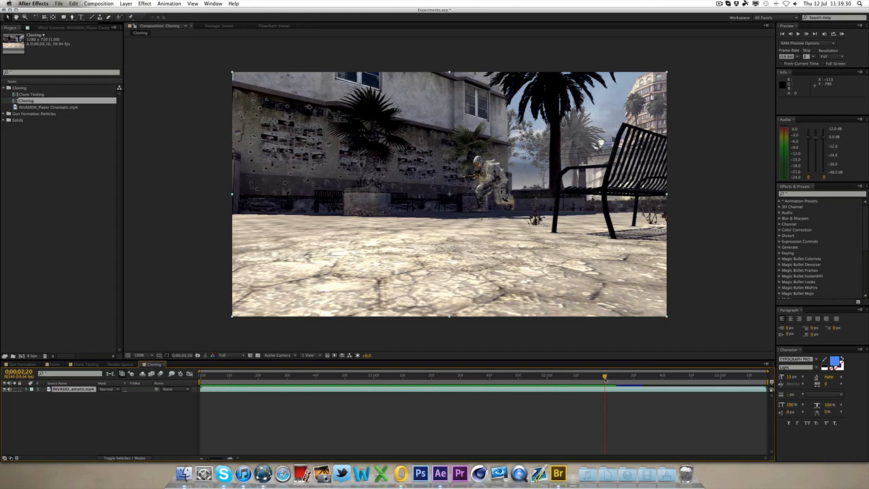
pyautogui.moveTo(606, 380)
pyautogui.mouseDown()
pyautogui.moveTo(397, 385)
pyautogui.moveTo(604, 392)
pyautogui.mouseUp()
pyautogui.press('super')
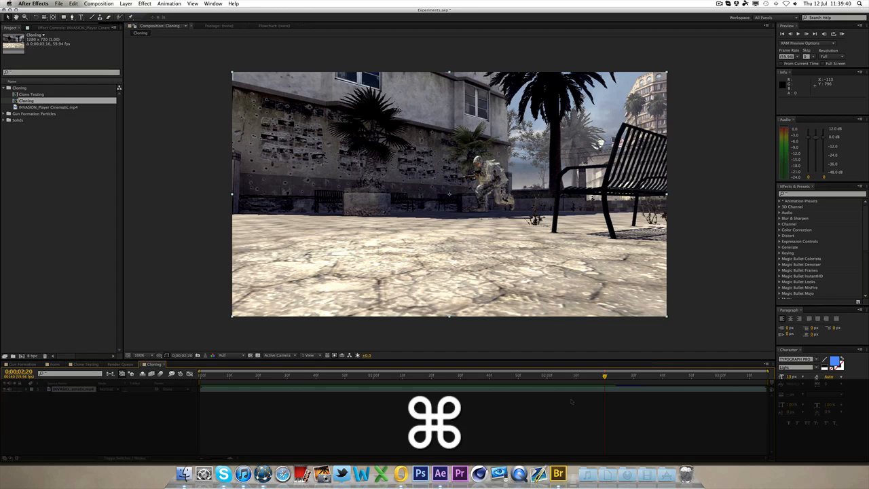
pyautogui.press('super+d')
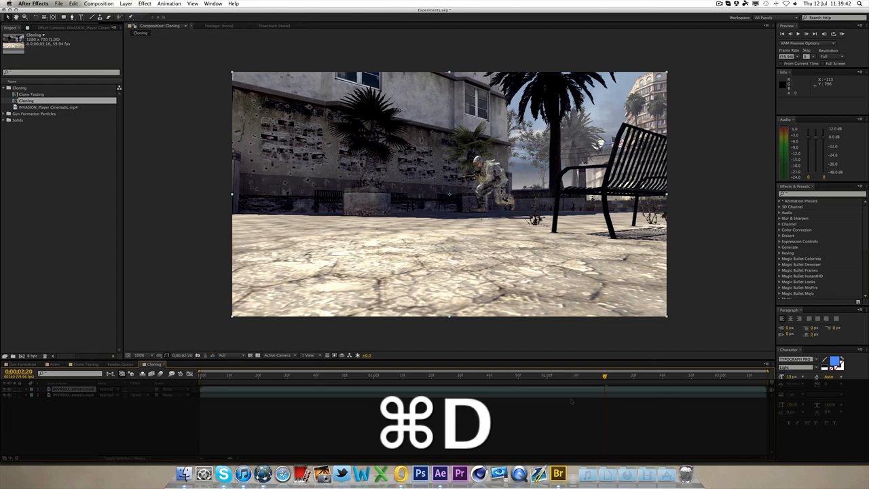
# Step: Split the layer at the current time and undo the split
pyautogui.press('super+shift+d')
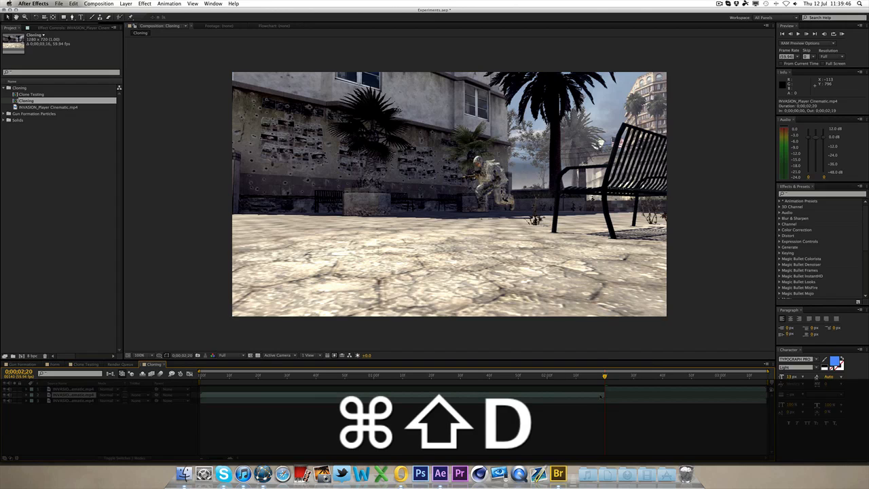
pyautogui.press('super+z')
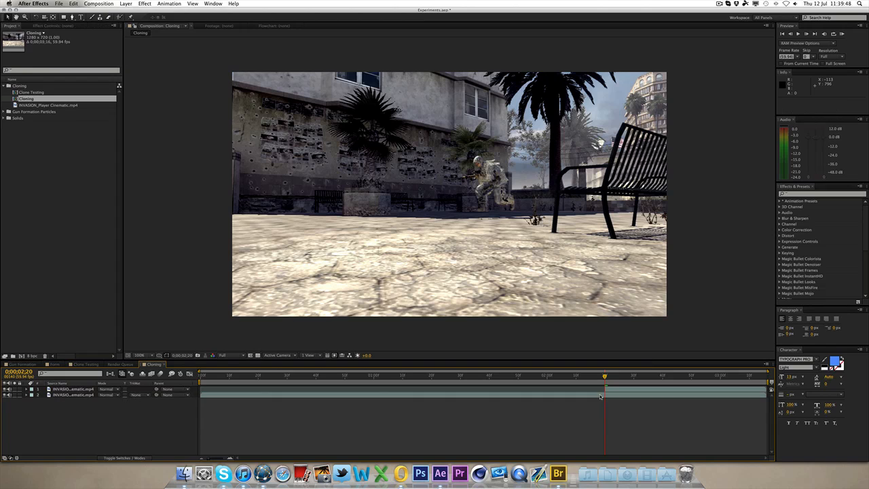
# Step: Enable time remapping on the top footage layer
pyautogui.click(637, 390)
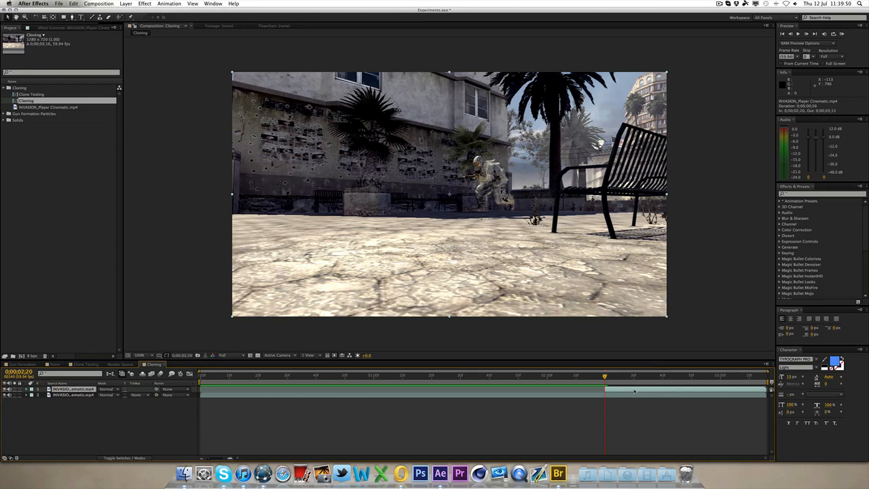
pyautogui.rightClick(638, 391)
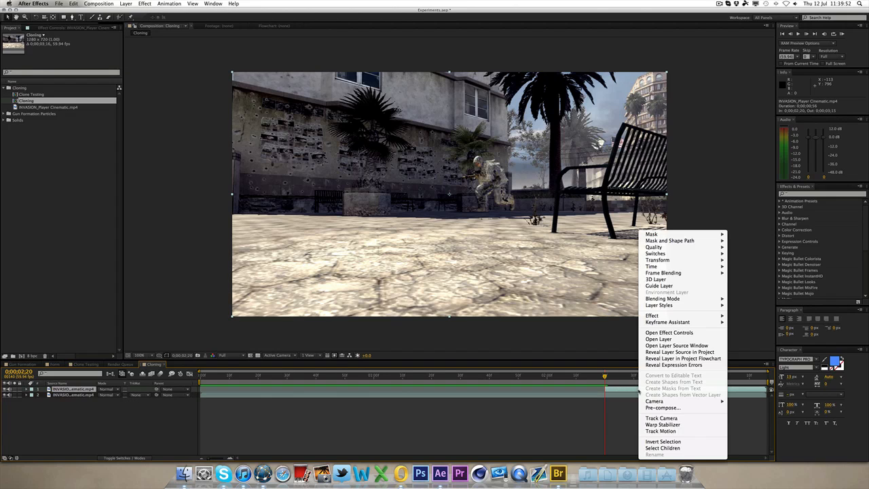
pyautogui.moveTo(721, 268)
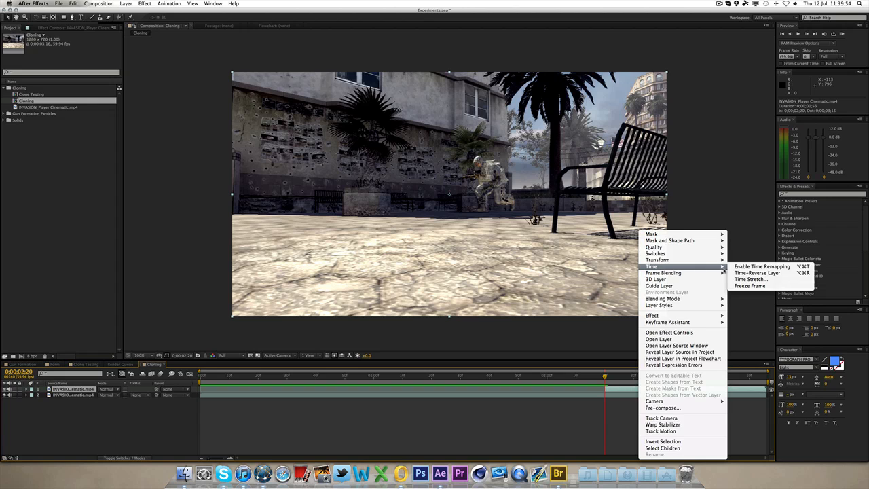
pyautogui.click(762, 266)
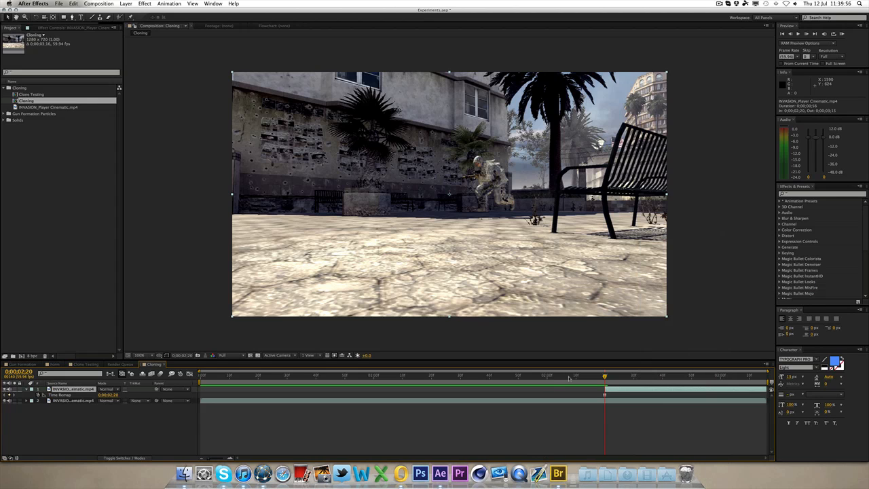
# Step: Return the time indicator to 0:00:02:20 and rename the second layer Cine
pyautogui.click(478, 376)
pyautogui.moveTo(478, 375); pyautogui.dragTo(605, 376)
pyautogui.press('Return')
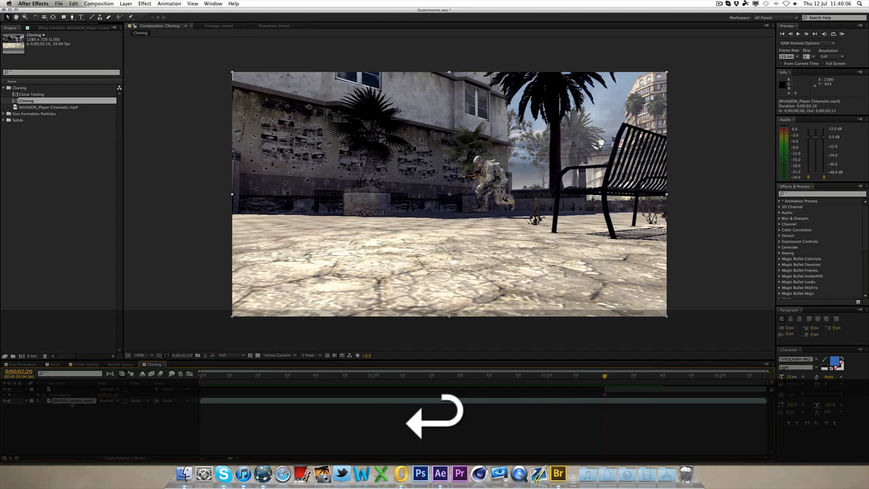
pyautogui.write('Clone')
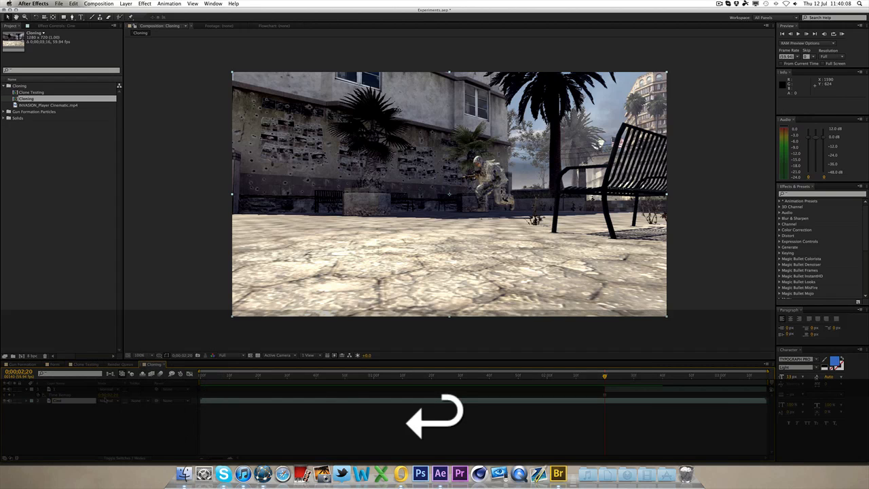
pyautogui.click(87, 389)
pyautogui.press('super+d')
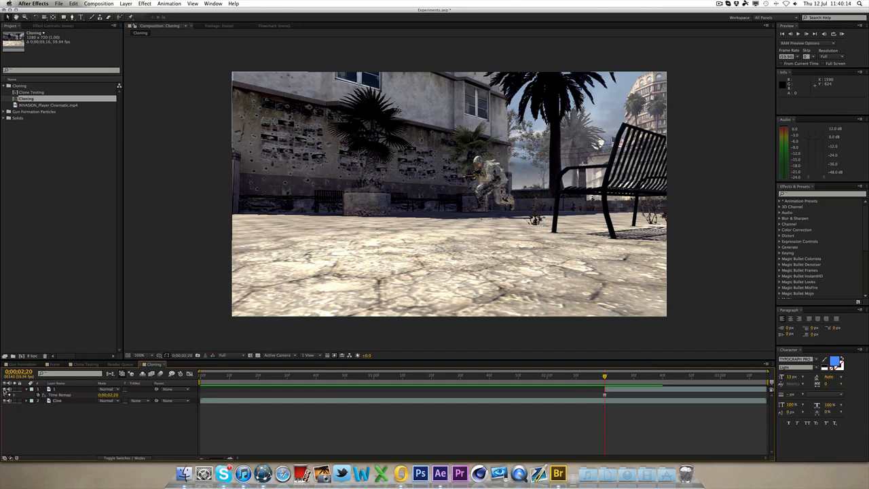
# Step: Duplicate the Cine layer at 0:00:02:35 and trim the copy's in point to the current time
pyautogui.click(53, 401)
pyautogui.moveTo(616, 378); pyautogui.dragTo(649, 384)
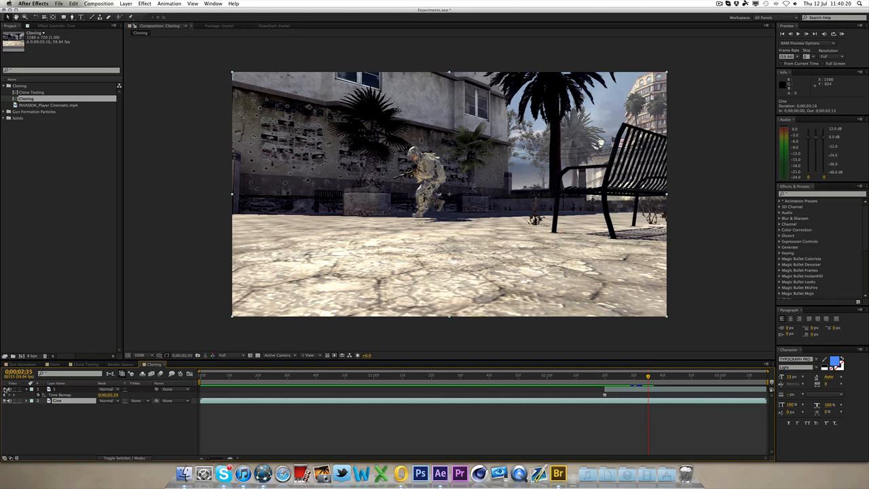
pyautogui.click(4, 390)
pyautogui.click(5, 390)
pyautogui.press('super+d')
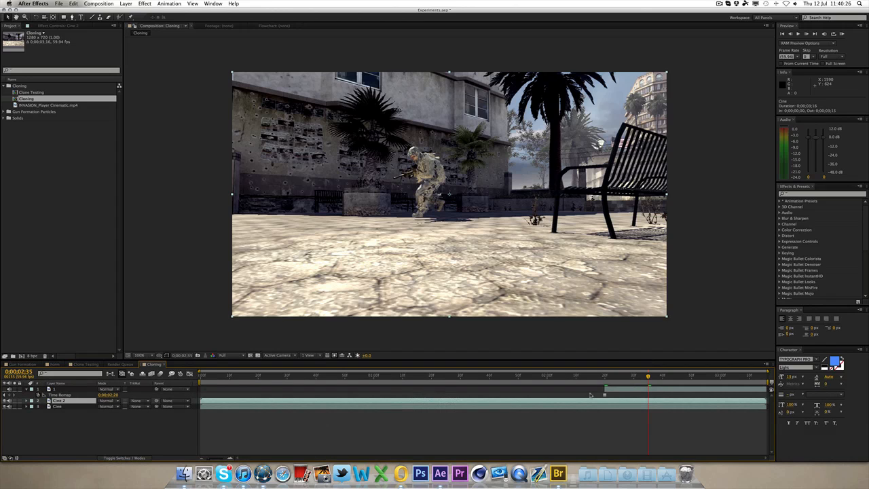
pyautogui.hotkey('alt', '[')
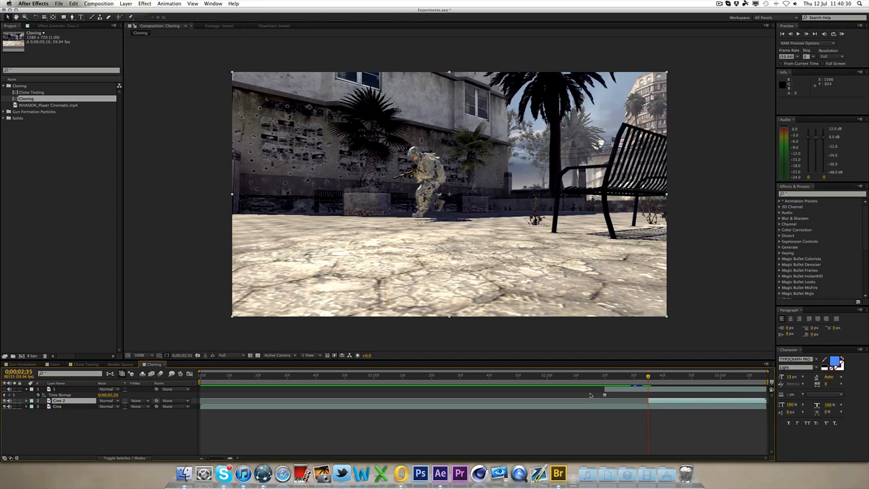
# Step: Move the Cine 2 layer to the top of the stack and apply Freeze Frame to it
pyautogui.moveTo(55, 402); pyautogui.dragTo(58, 390)
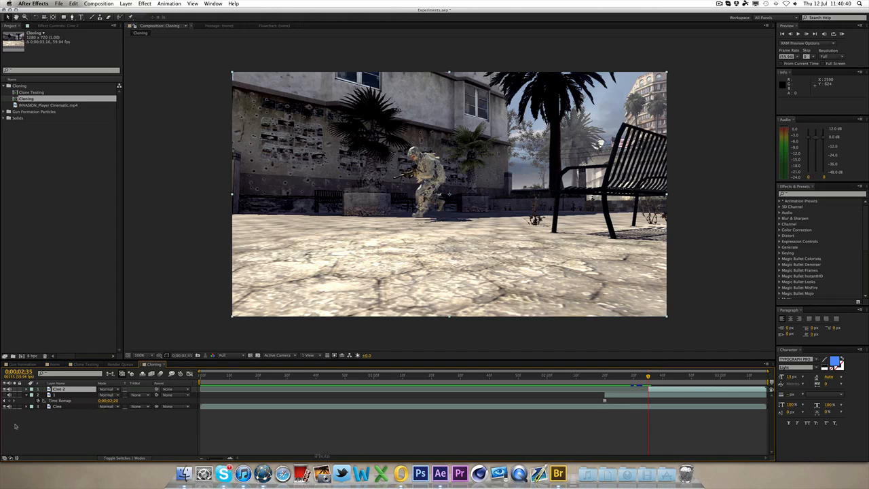
pyautogui.rightClick(83, 389)
pyautogui.moveTo(95, 266)
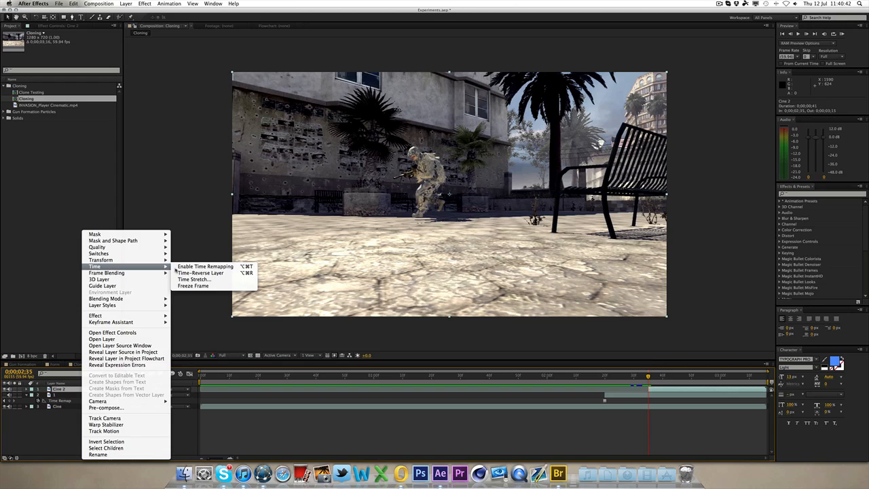
pyautogui.click(206, 285)
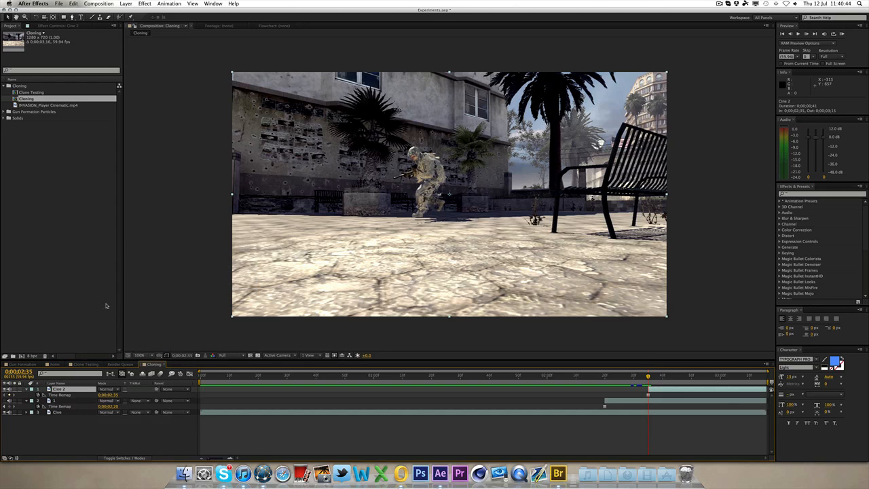
# Step: Rename the frozen top layer 2
pyautogui.press('Return')
pyautogui.write('2')
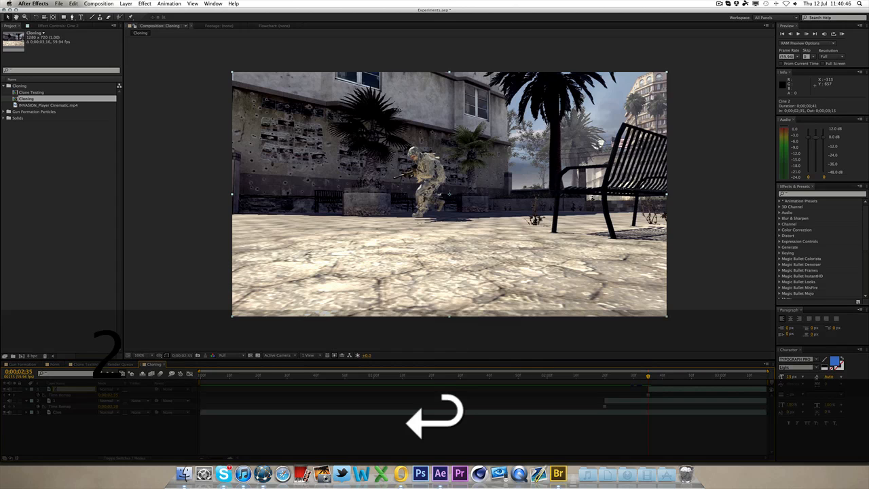
pyautogui.press('Return')
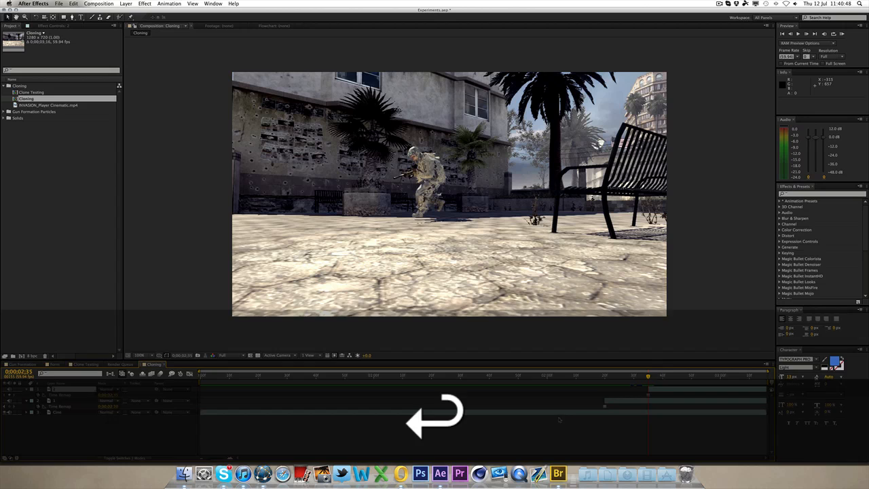
# Step: Duplicate the Cine layer at 0:00:02:49 and trim the copy's in point to the current time
pyautogui.moveTo(673, 379); pyautogui.dragTo(690, 379)
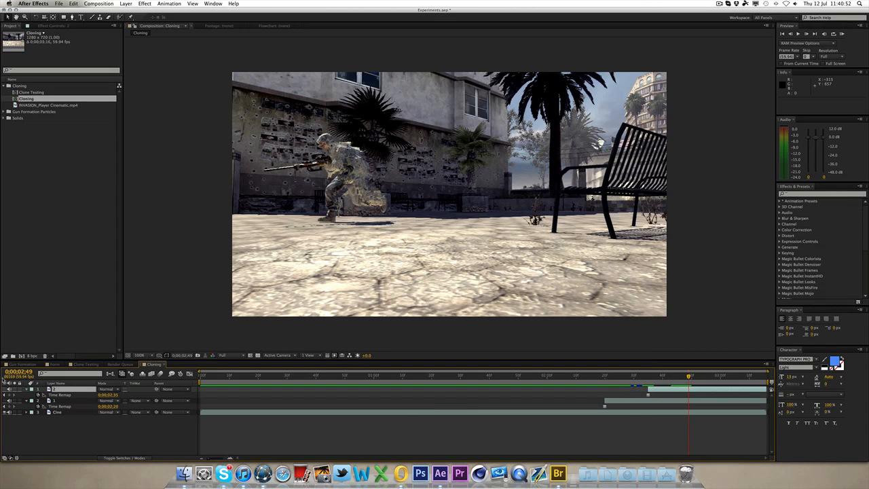
pyautogui.click(8, 389)
pyautogui.click(671, 412)
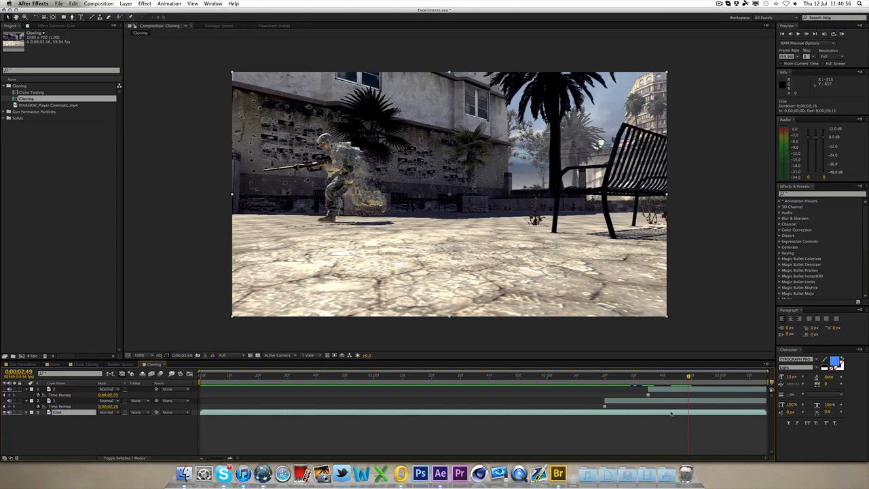
pyautogui.press('super+d')
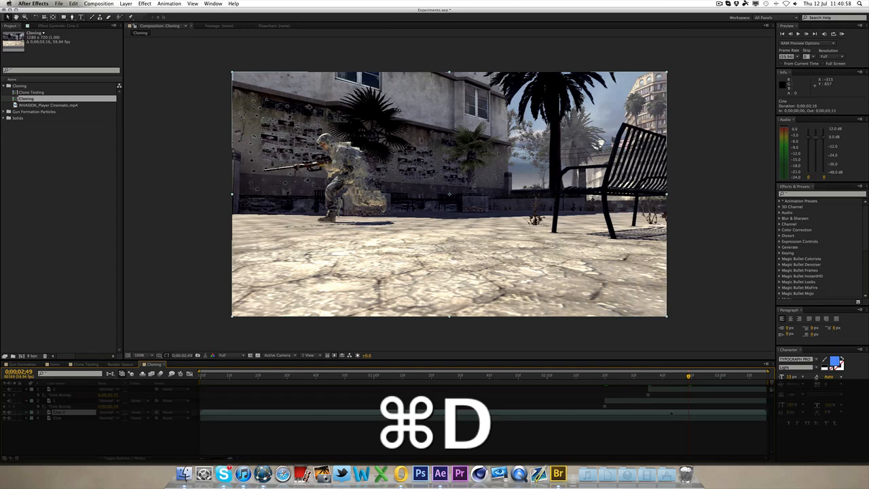
pyautogui.hotkey('alt', '[')
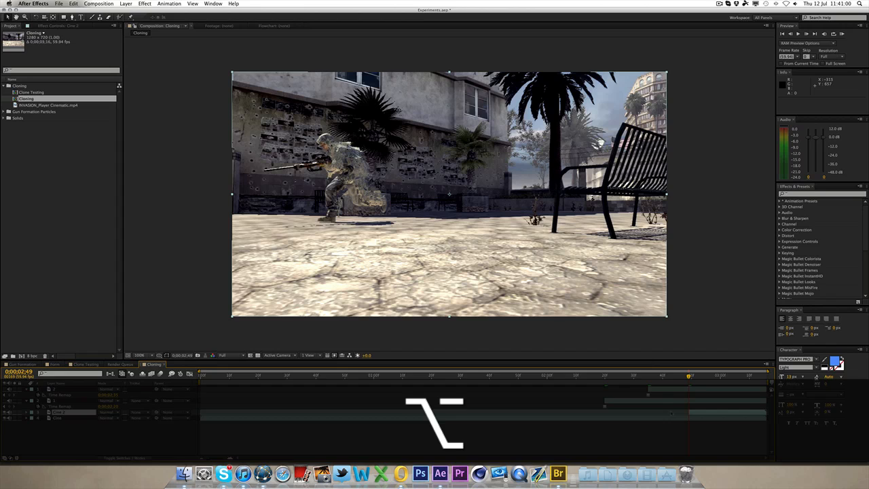
# Step: Move the new Cine copy to the top of the layer stack and rename it 3
pyautogui.moveTo(60, 412); pyautogui.dragTo(60, 391)
pyautogui.press('Return')
pyautogui.write('3')
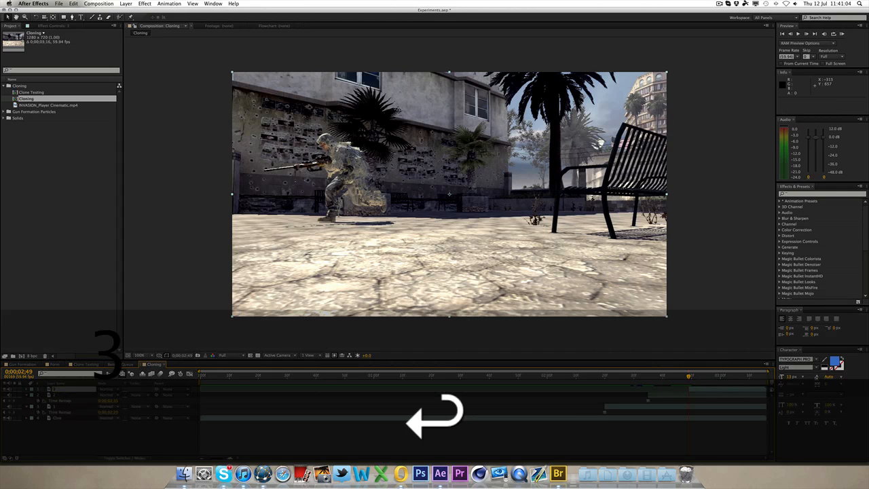
pyautogui.rightClick(725, 389)
pyautogui.moveTo(762, 269)
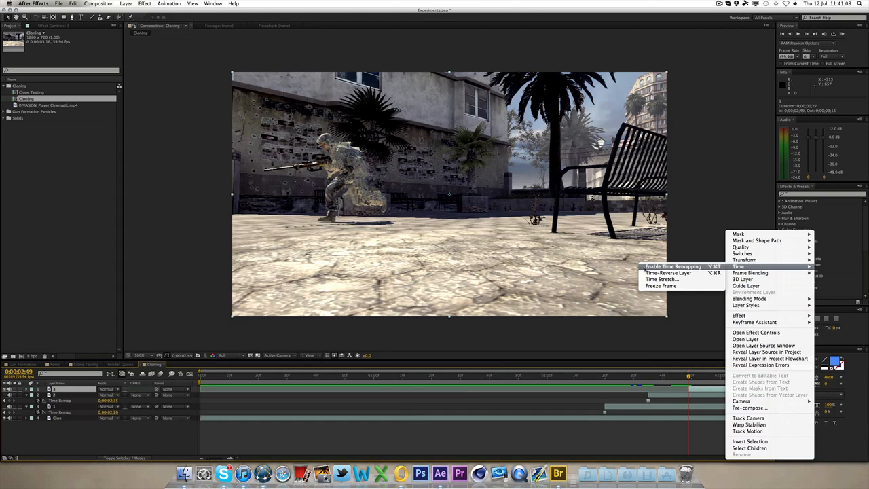
pyautogui.click(686, 267)
pyautogui.press('super+z')
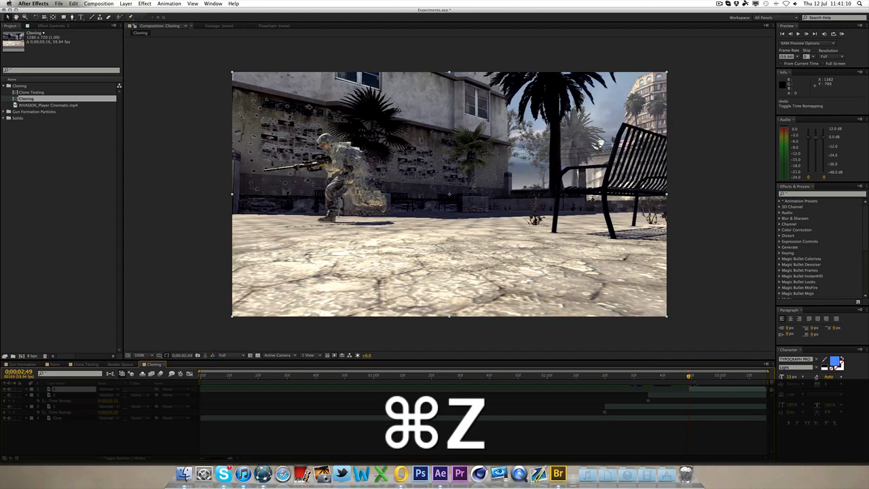
# Step: Apply Freeze Frame to the top layer 3
pyautogui.rightClick(703, 389)
pyautogui.moveTo(718, 268)
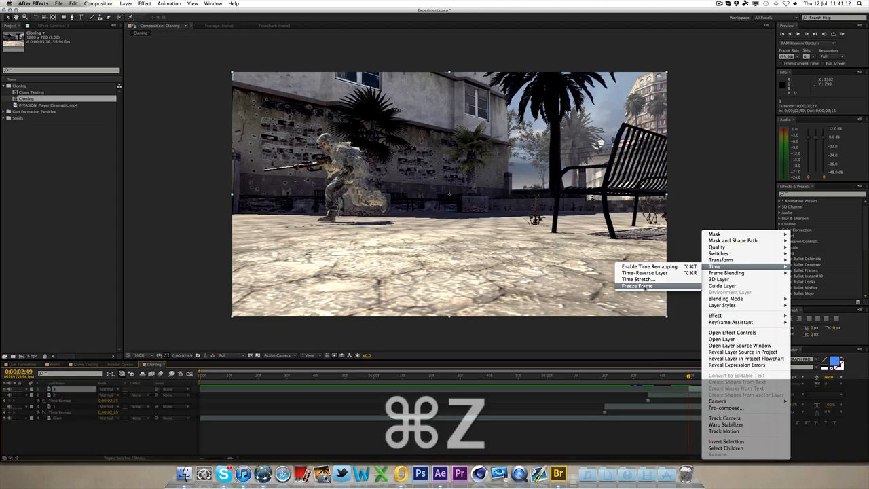
pyautogui.click(672, 267)
# Step: At 0:00:02:20, begin a Pen mask on layer 1 tracing the soldier's helmet, arm and rifle
pyautogui.moveTo(560, 382); pyautogui.dragTo(605, 382)
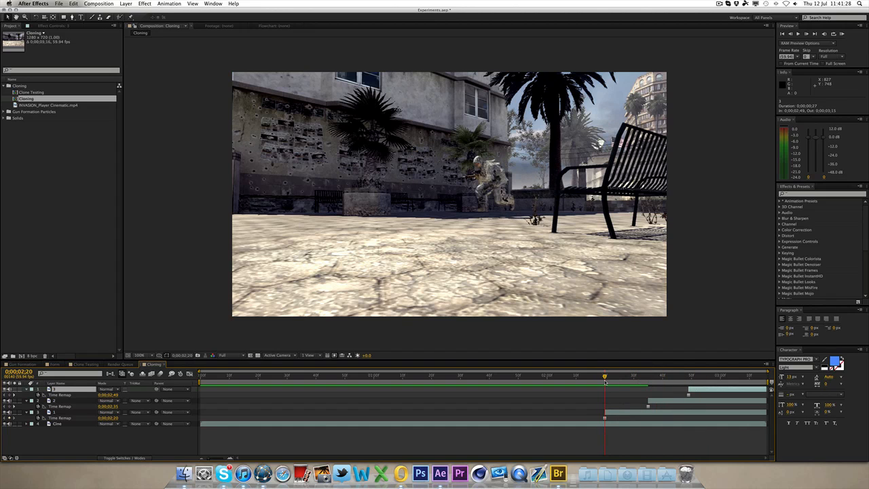
pyautogui.click(669, 333)
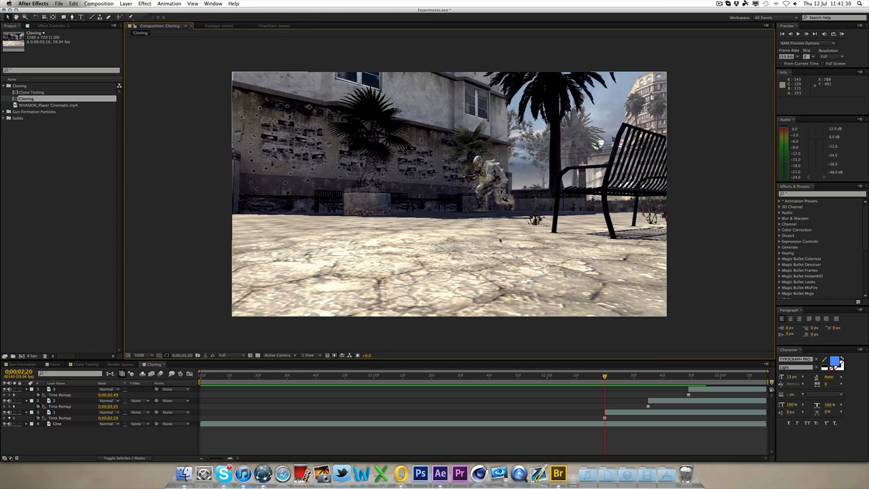
pyautogui.press('space')
pyautogui.moveTo(501, 231); pyautogui.dragTo(459, 254)
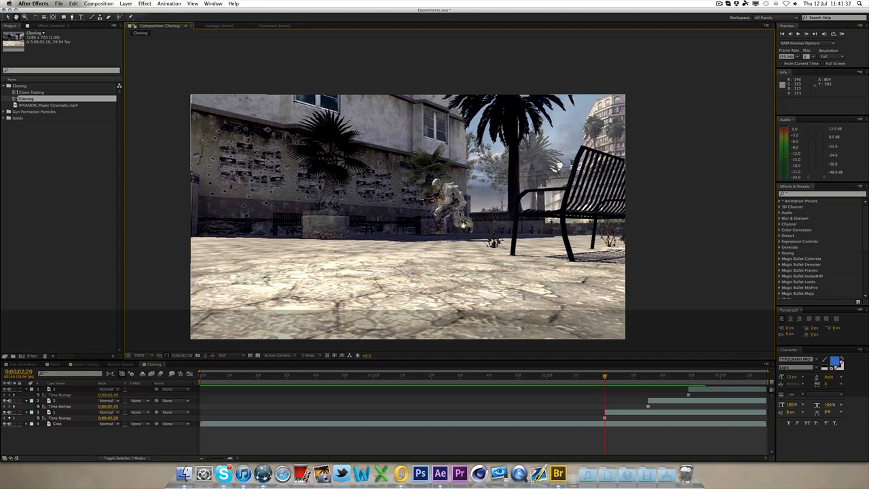
pyautogui.scroll(1, 466, 226)
pyautogui.moveTo(467, 225); pyautogui.dragTo(397, 204)
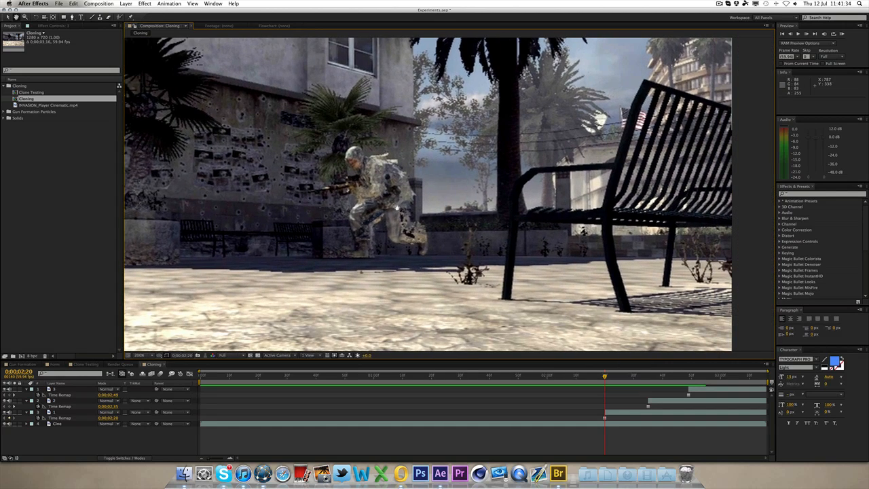
pyautogui.scroll(1, 389, 239)
pyautogui.moveTo(387, 240); pyautogui.dragTo(474, 219)
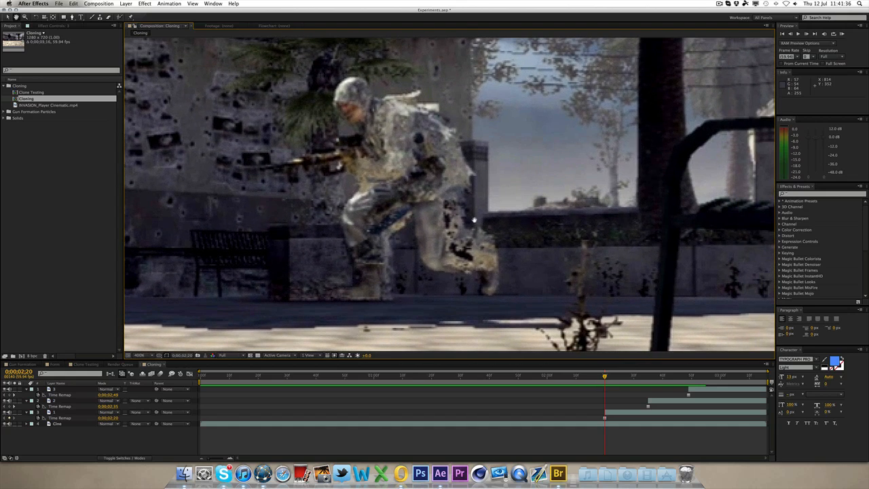
pyautogui.click(616, 413)
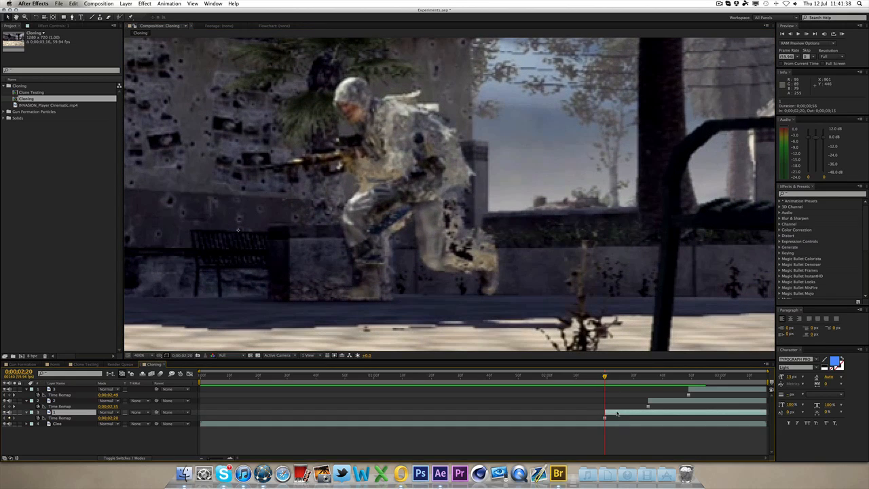
pyautogui.click(72, 17)
pyautogui.click(369, 90)
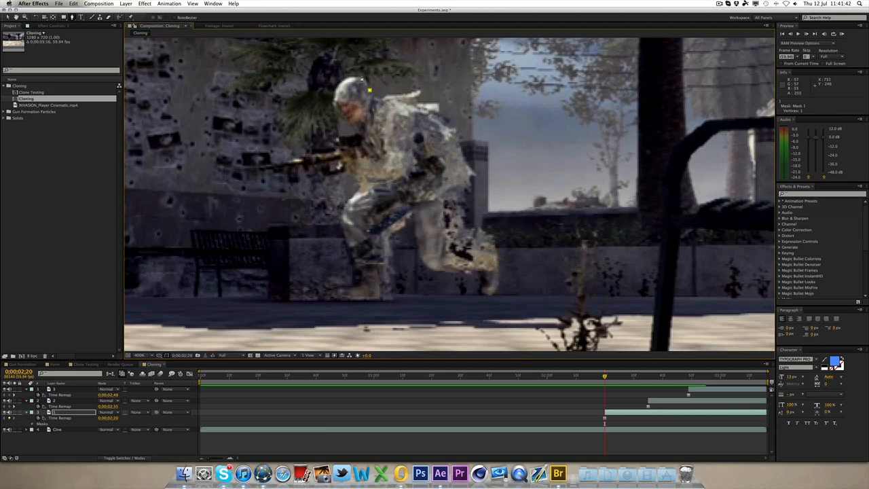
pyautogui.click(360, 75)
pyautogui.click(355, 135)
pyautogui.click(335, 136)
pyautogui.click(318, 151)
pyautogui.click(280, 163)
pyautogui.click(261, 167)
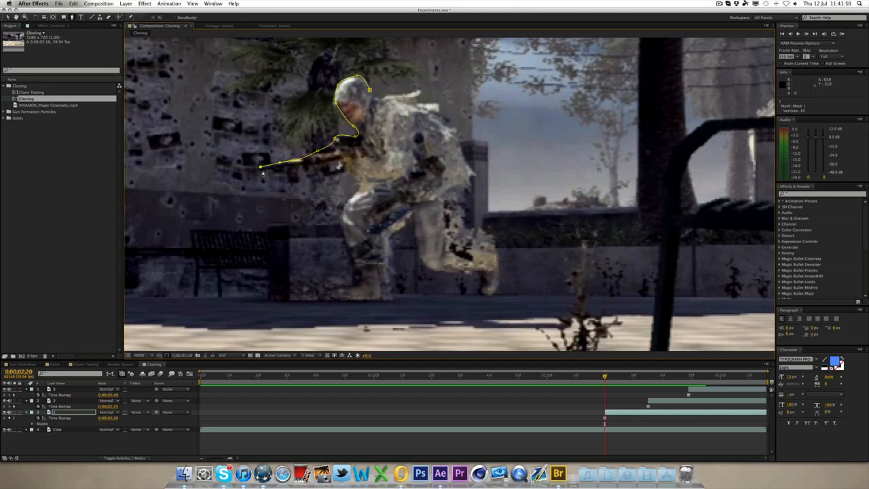
# Step: Continue the mask down the soldier's legs and up his back, closing it at the helmet
pyautogui.click(300, 166)
pyautogui.click(311, 171)
pyautogui.moveTo(347, 173); pyautogui.dragTo(344, 212)
pyautogui.click(354, 258)
pyautogui.moveTo(361, 287); pyautogui.dragTo(365, 286)
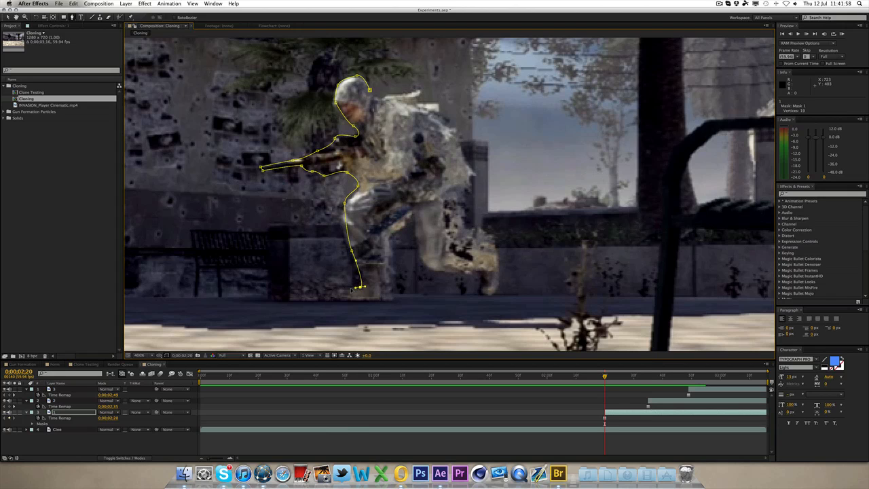
pyautogui.click(388, 298)
pyautogui.moveTo(387, 276); pyautogui.dragTo(473, 176)
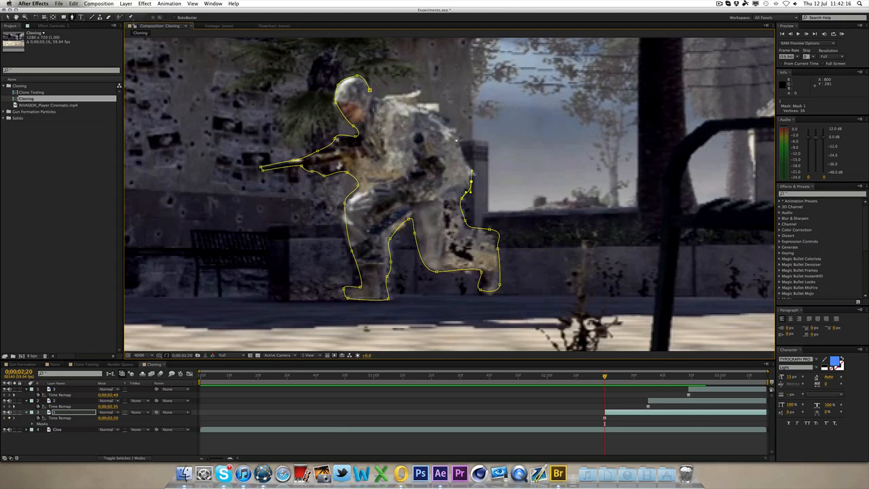
pyautogui.moveTo(456, 139); pyautogui.dragTo(454, 128)
pyautogui.click(442, 107)
pyautogui.moveTo(427, 101); pyautogui.dragTo(418, 102)
pyautogui.click(370, 91)
pyautogui.click(9, 18)
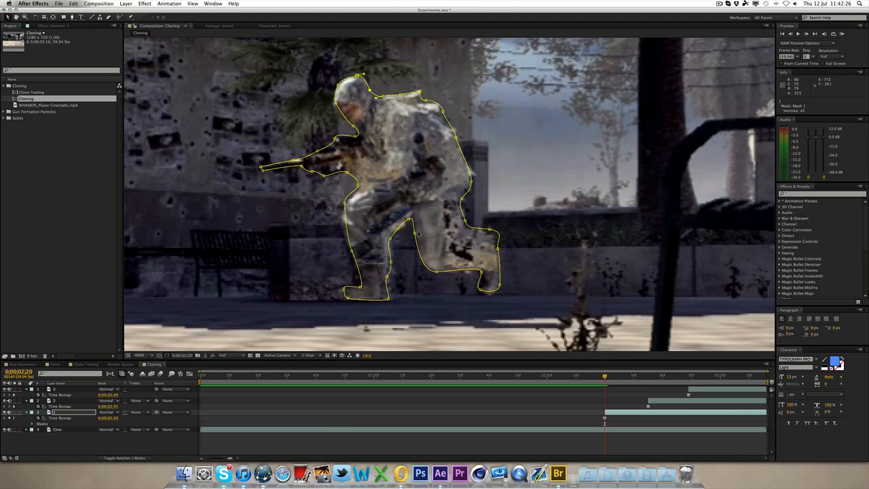
# Step: Set Mask 1's feather on layer 1 to 2 pixels
pyautogui.press('m')
pyautogui.press('m')
pyautogui.press('m')
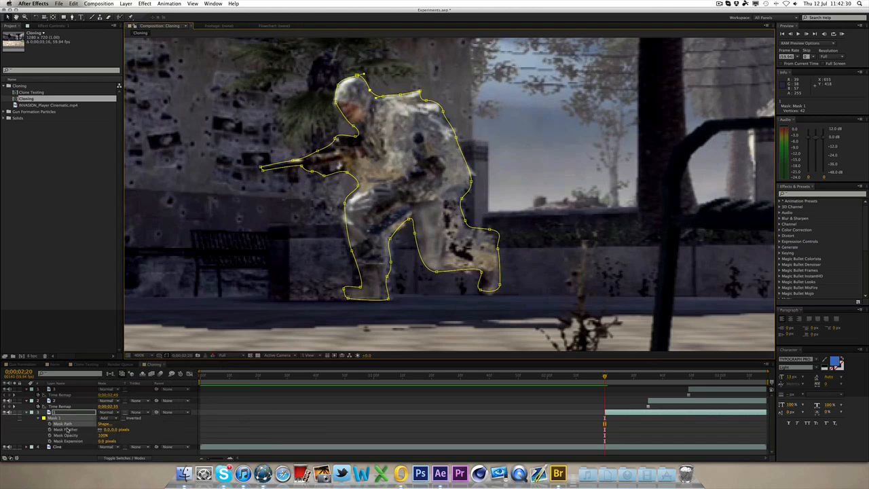
pyautogui.click(120, 430)
pyautogui.write('2')
pyautogui.press('Return')
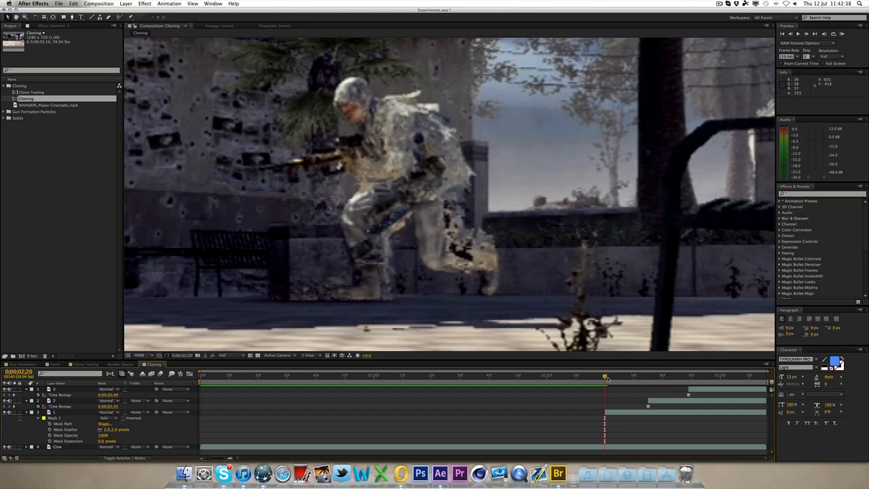
# Step: Draw a second Pen mask on layer 1 around the soldier's shadow on the ground
pyautogui.moveTo(608, 379)
pyautogui.mouseDown()
pyautogui.moveTo(626, 382)
pyautogui.moveTo(541, 384)
pyautogui.moveTo(558, 375)
pyautogui.moveTo(659, 378)
pyautogui.moveTo(567, 380)
pyautogui.moveTo(630, 380)
pyautogui.moveTo(591, 380)
pyautogui.moveTo(605, 381)
pyautogui.mouseUp()
pyautogui.scroll(-1, 565, 291)
pyautogui.scroll(-1, 564, 291)
pyautogui.click(623, 413)
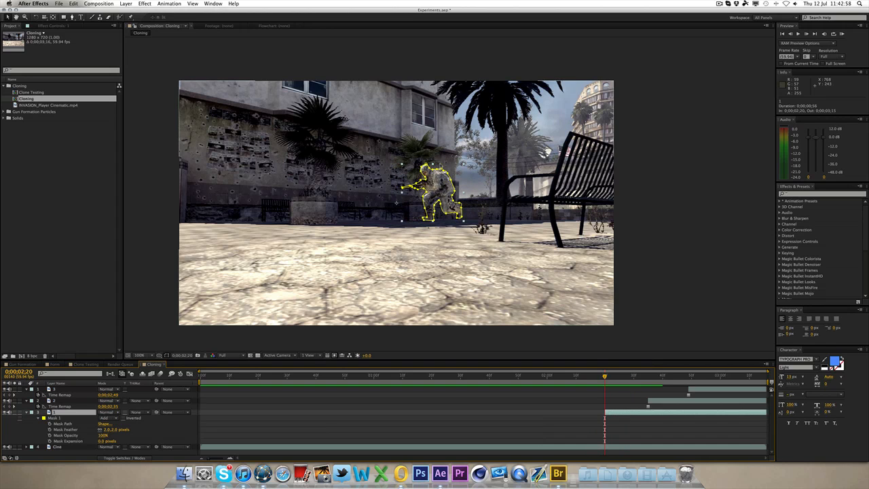
pyautogui.scroll(2, 440, 165)
pyautogui.press('h')
pyautogui.moveTo(463, 287); pyautogui.dragTo(315, 222)
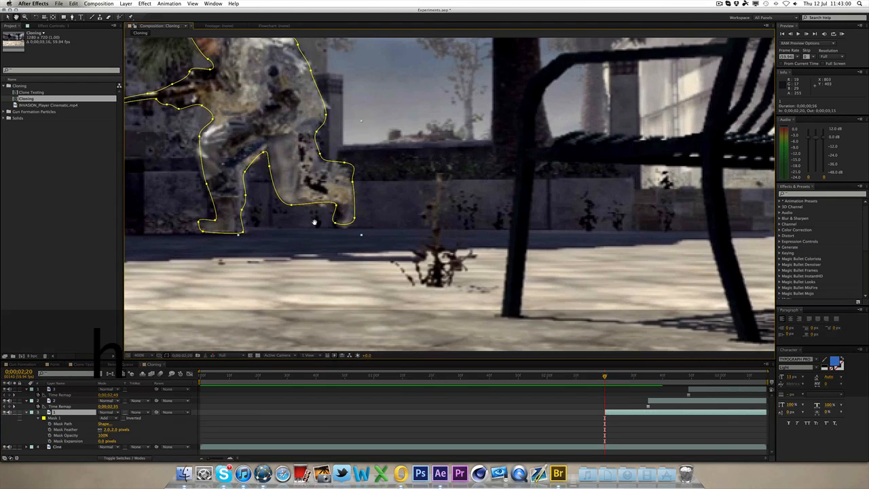
pyautogui.click(73, 17)
pyautogui.click(281, 258)
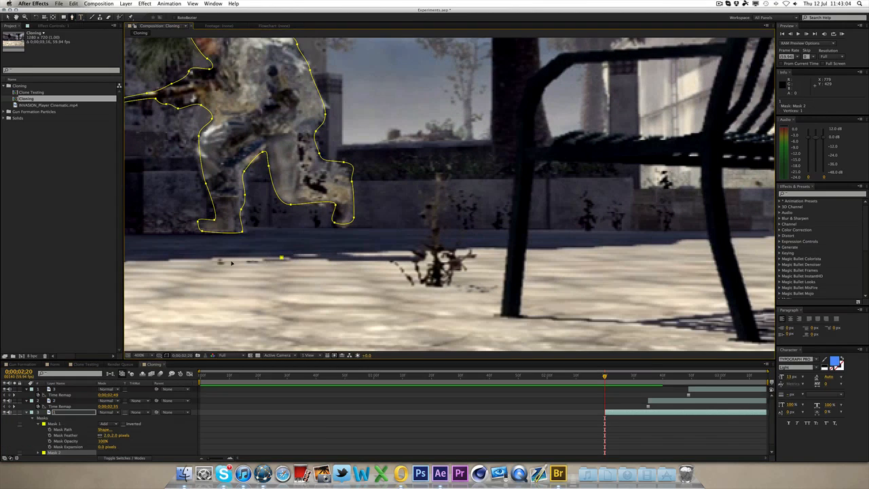
pyautogui.click(218, 262)
pyautogui.click(305, 258)
pyautogui.click(418, 262)
pyautogui.click(342, 254)
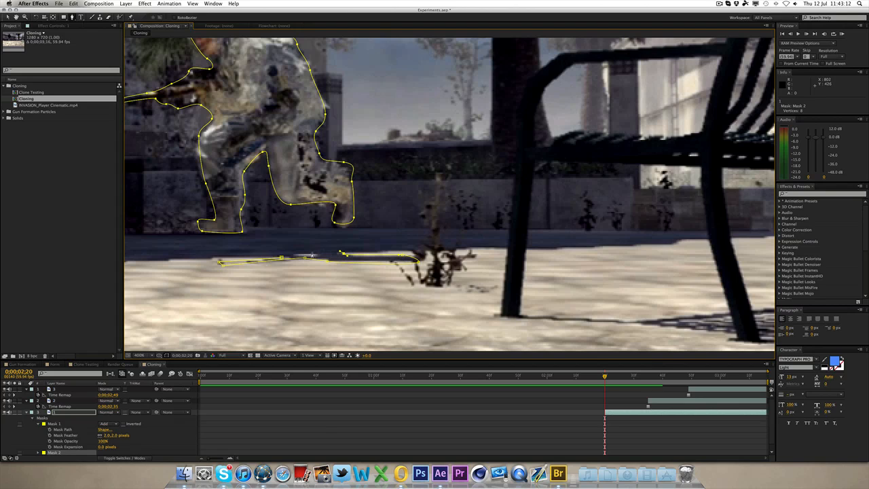
pyautogui.click(293, 251)
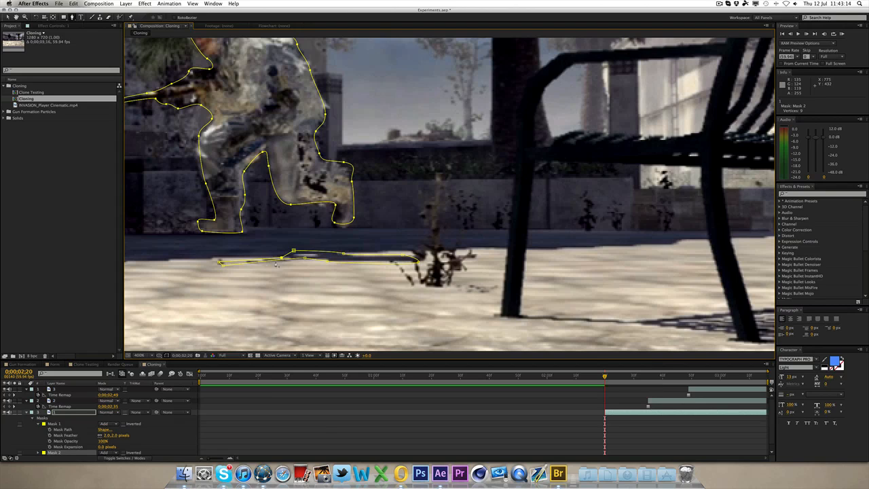
# Step: Set Mask 2's feather to 2 pixels
pyautogui.scroll(-1, 70, 448)
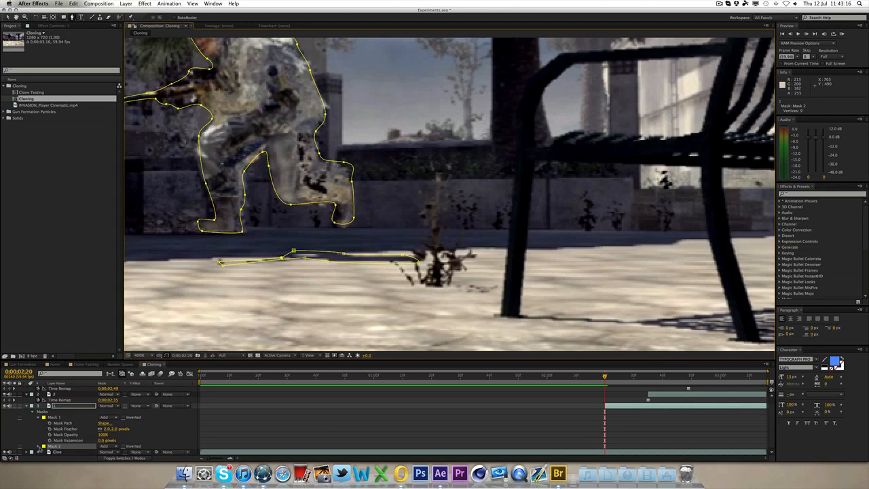
pyautogui.click(39, 446)
pyautogui.click(114, 435)
pyautogui.write('2')
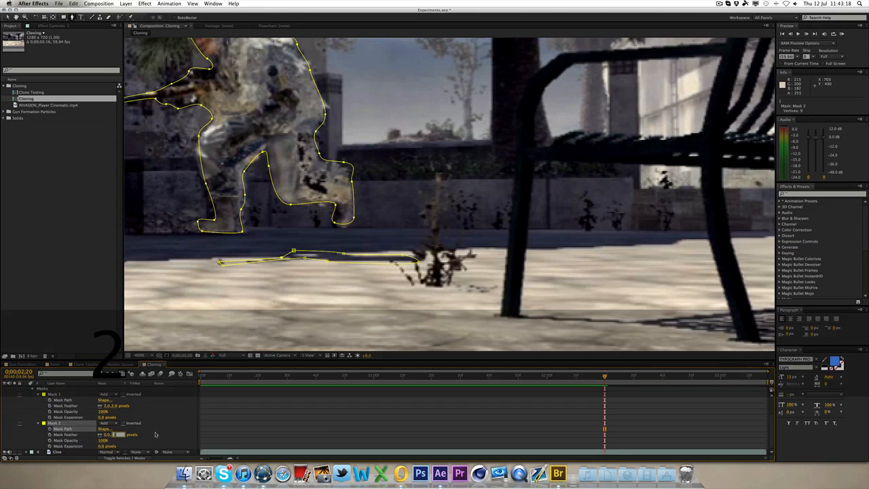
pyautogui.click(157, 433)
pyautogui.click(9, 16)
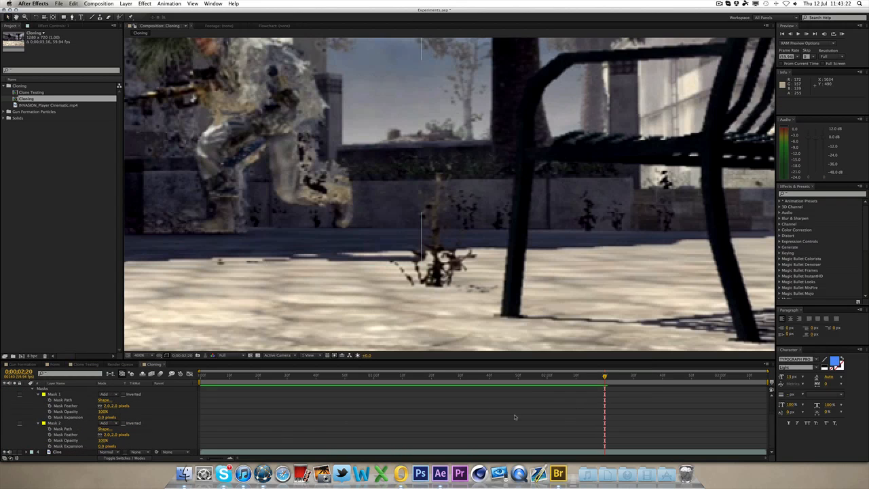
# Step: Collapse layer 1's properties and review the full frame around 0:00:02:20
pyautogui.scroll(3, 514, 417)
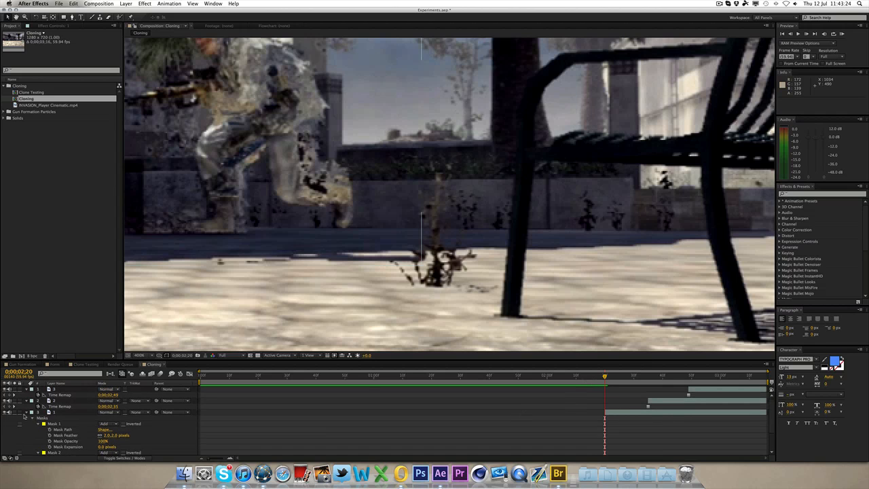
pyautogui.click(27, 412)
pyautogui.scroll(-2, 345, 236)
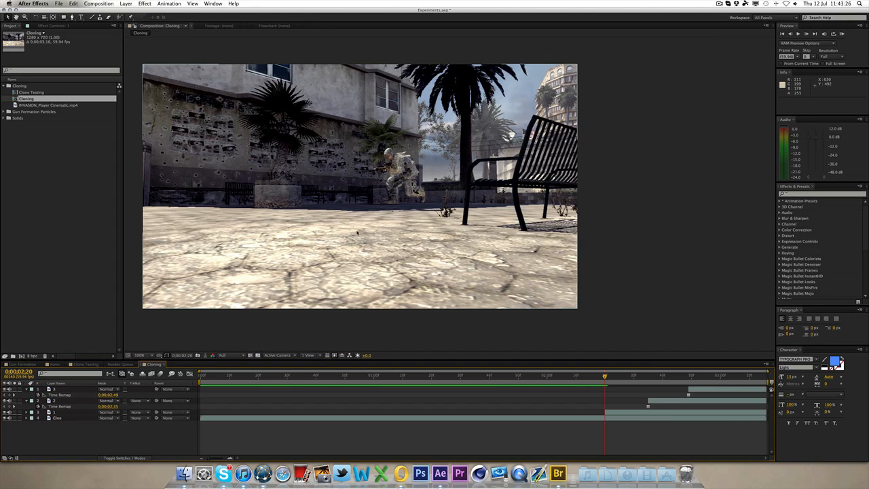
pyautogui.press('h')
pyautogui.moveTo(357, 233); pyautogui.dragTo(454, 244)
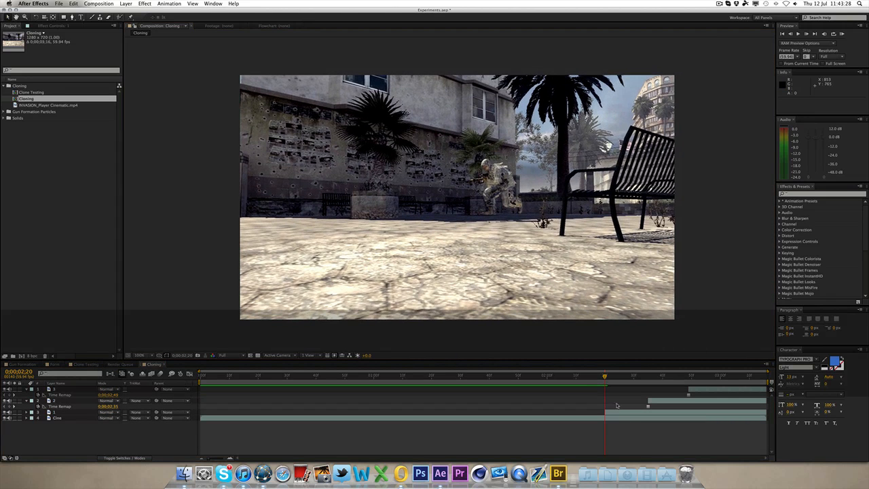
pyautogui.moveTo(605, 375)
pyautogui.mouseDown()
pyautogui.moveTo(628, 380)
pyautogui.moveTo(587, 378)
pyautogui.moveTo(643, 378)
pyautogui.moveTo(596, 378)
pyautogui.moveTo(622, 377)
pyautogui.moveTo(605, 383)
pyautogui.mouseUp()
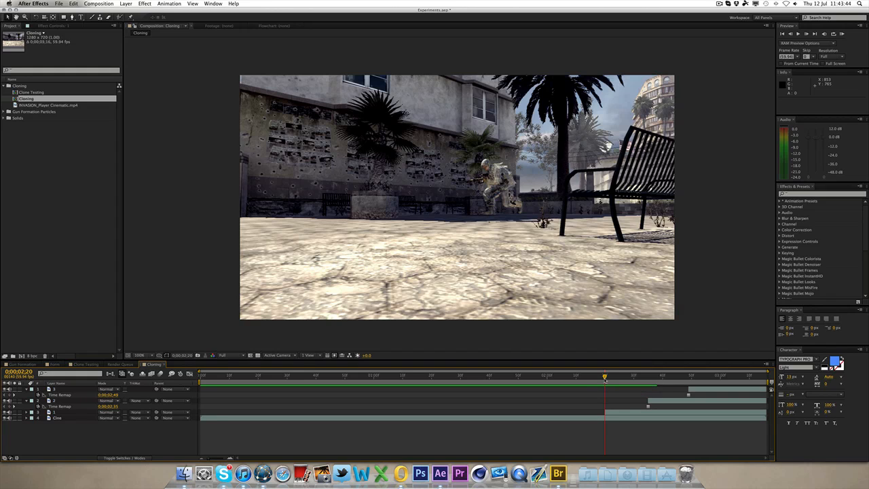
pyautogui.moveTo(603, 382)
pyautogui.mouseDown()
pyautogui.moveTo(643, 376)
pyautogui.moveTo(606, 380)
pyautogui.mouseUp()
# Step: At 0:00:02:35, start a Pen mask on layer 2 tracing the soldier from his rear foot up his back to the helmet
pyautogui.click(648, 376)
pyautogui.click(652, 401)
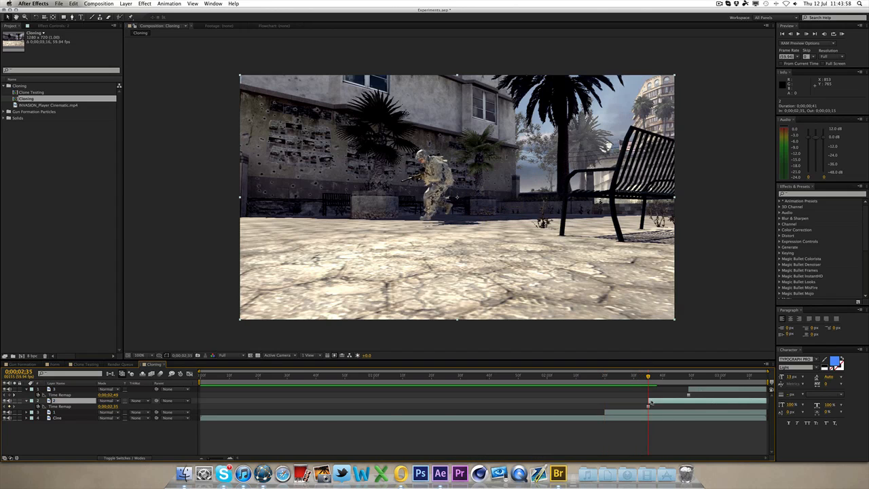
pyautogui.press('.')
pyautogui.press('.')
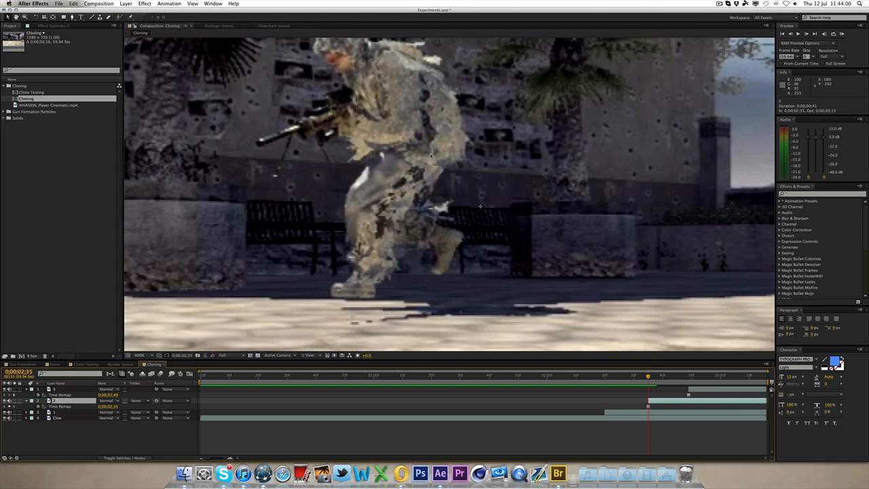
pyautogui.press('h')
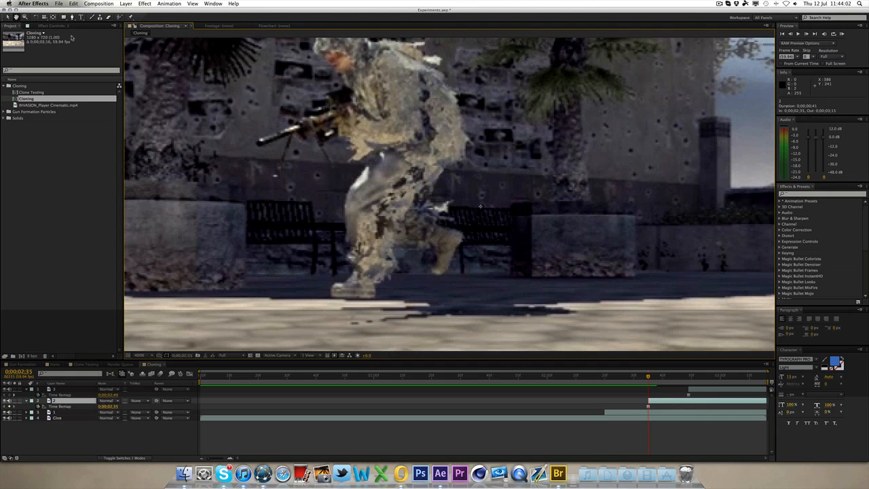
pyautogui.press('g')
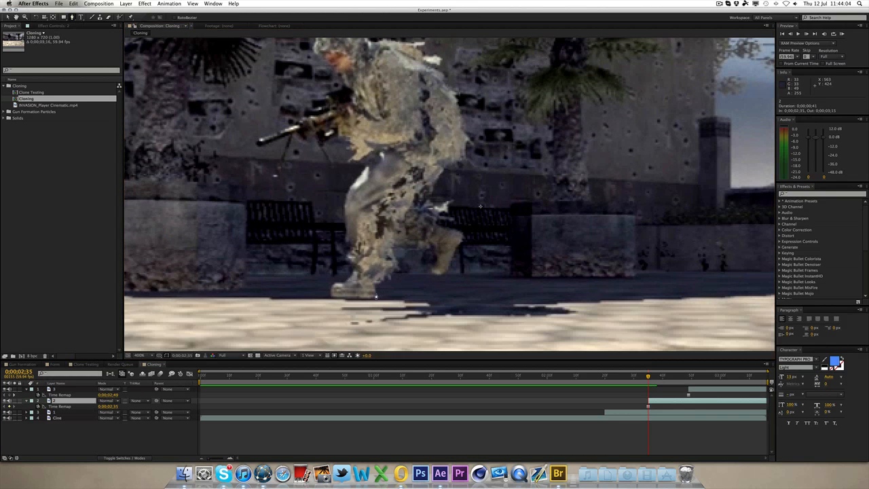
pyautogui.click(375, 296)
pyautogui.click(394, 252)
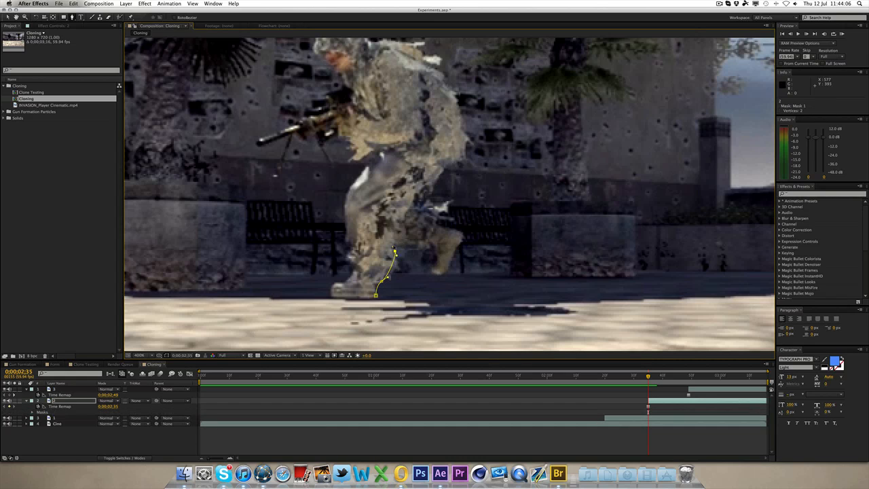
pyautogui.click(419, 244)
pyautogui.click(434, 252)
pyautogui.click(432, 267)
pyautogui.click(435, 277)
pyautogui.click(459, 243)
pyautogui.click(458, 232)
pyautogui.click(448, 207)
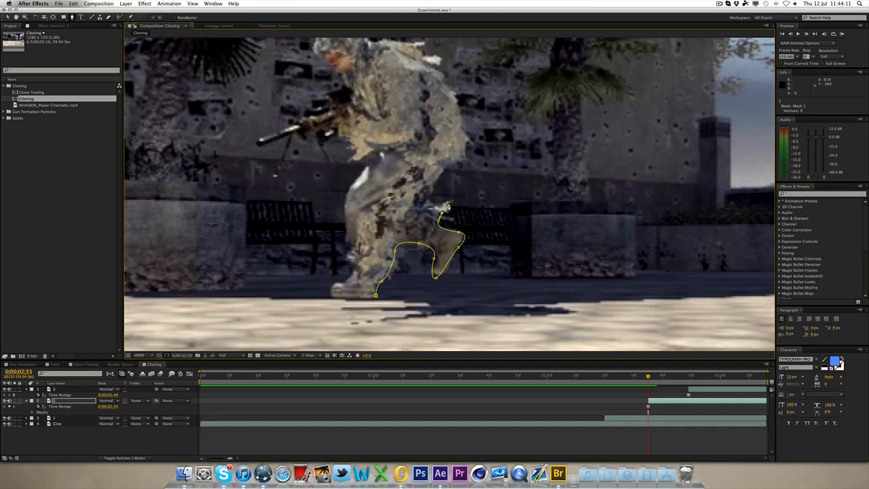
pyautogui.click(432, 195)
pyautogui.moveTo(467, 157); pyautogui.dragTo(467, 143)
pyautogui.moveTo(459, 101); pyautogui.dragTo(475, 122)
pyautogui.press('space')
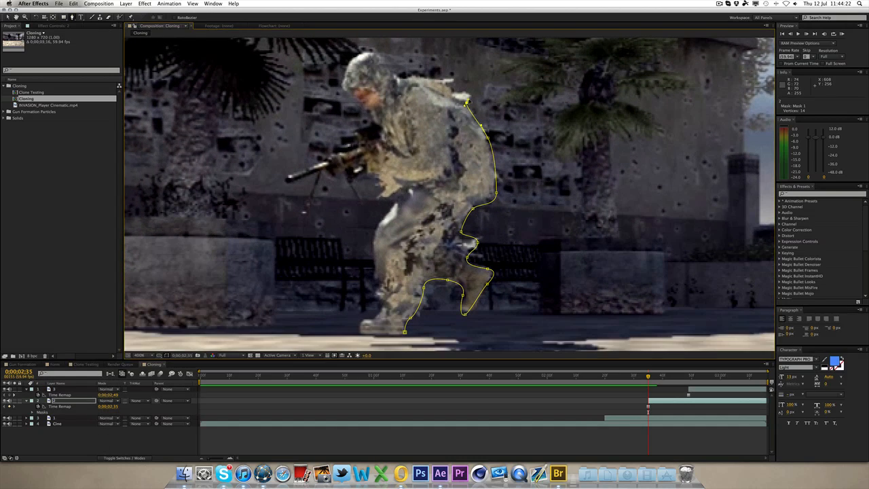
pyautogui.click(467, 101)
pyautogui.click(450, 85)
pyautogui.click(443, 77)
pyautogui.click(433, 79)
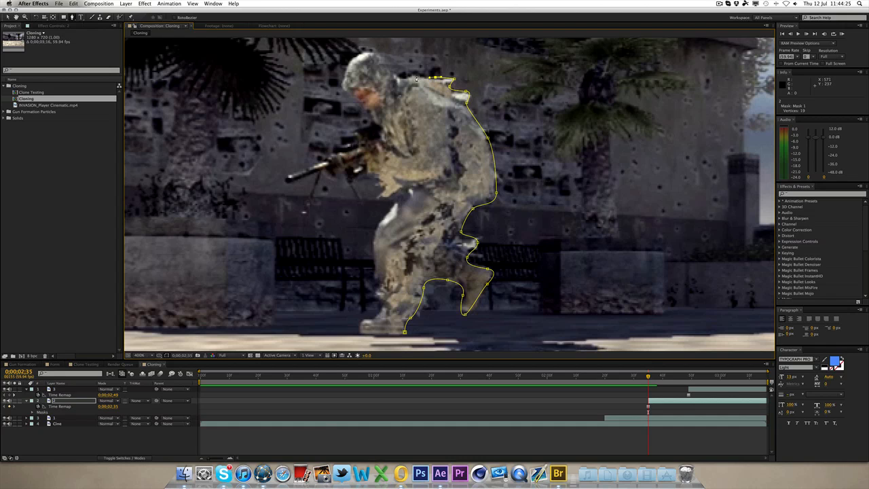
pyautogui.click(405, 77)
pyautogui.click(390, 71)
pyautogui.click(370, 50)
pyautogui.click(351, 59)
pyautogui.click(345, 84)
pyautogui.click(358, 102)
pyautogui.press('super+z')
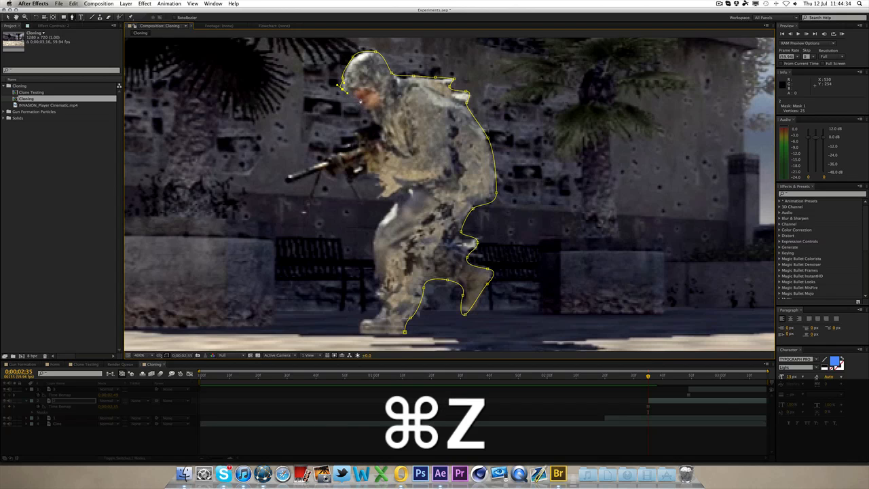
# Step: Continue the mask around the rifle, chest and front leg, closing it at the soldier's feet
pyautogui.moveTo(365, 105); pyautogui.dragTo(298, 180)
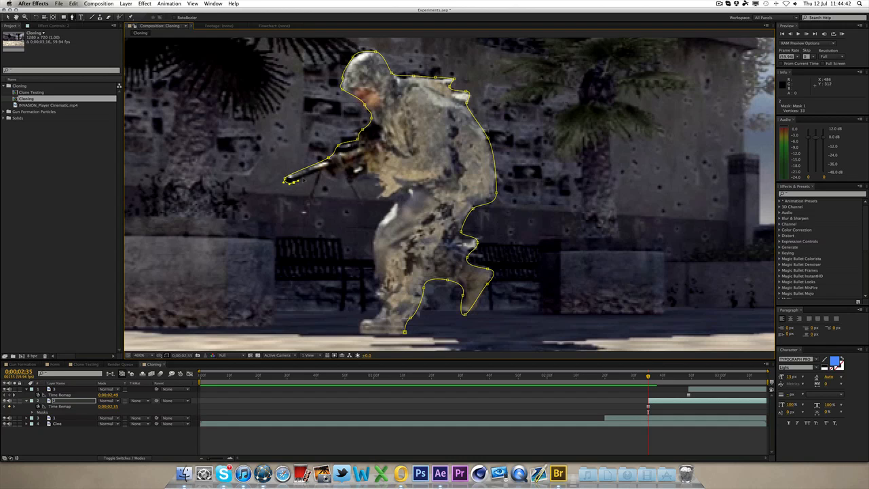
pyautogui.click(317, 173)
pyautogui.click(304, 214)
pyautogui.click(321, 172)
pyautogui.click(333, 178)
pyautogui.click(345, 178)
pyautogui.click(360, 202)
pyautogui.click(352, 177)
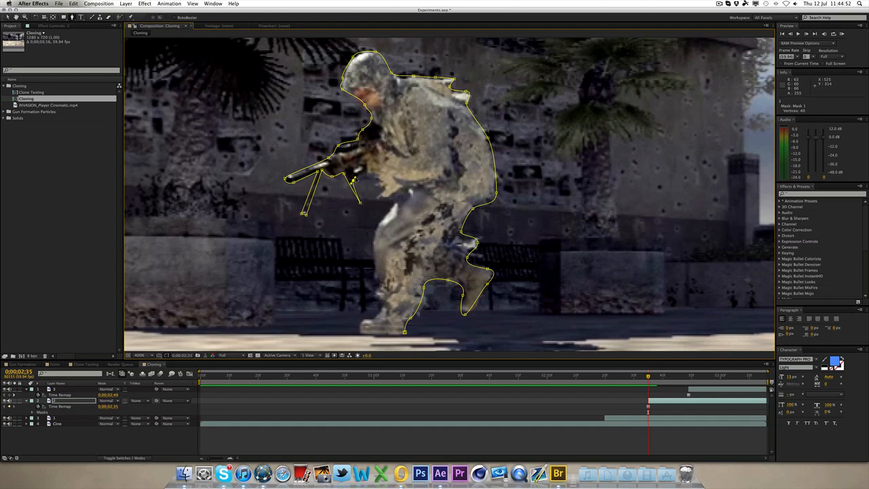
pyautogui.click(375, 178)
pyautogui.click(381, 191)
pyautogui.click(381, 198)
pyautogui.click(396, 203)
pyautogui.click(378, 229)
pyautogui.click(377, 236)
pyautogui.click(376, 271)
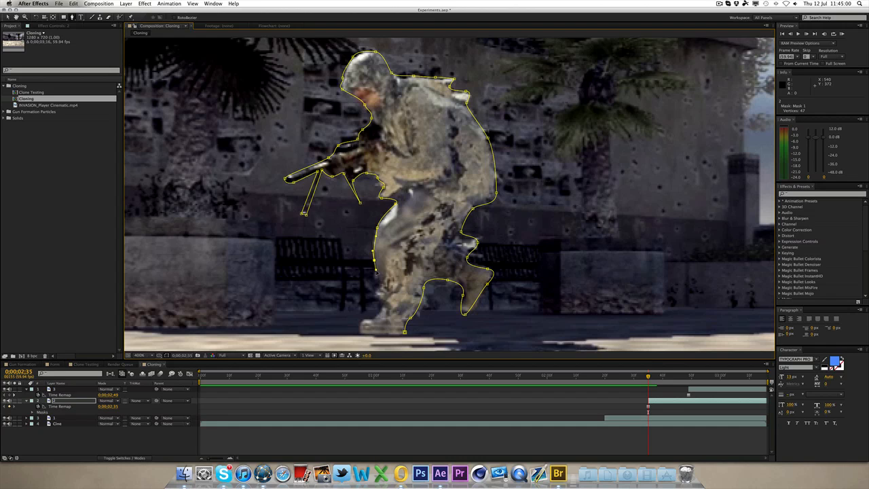
pyautogui.click(381, 281)
pyautogui.moveTo(382, 303); pyautogui.dragTo(360, 328)
pyautogui.click(362, 334)
pyautogui.click(404, 332)
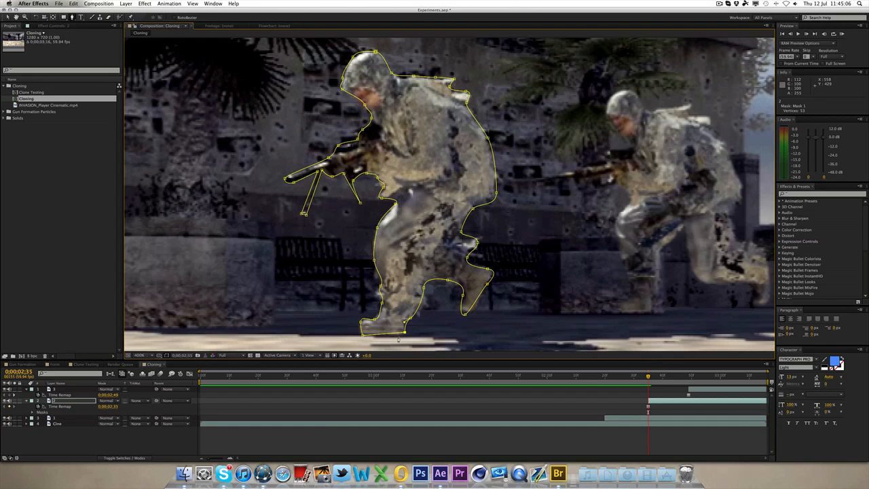
# Step: Set Mask 1's feather on layer 2 to 2 pixels
pyautogui.click(8, 18)
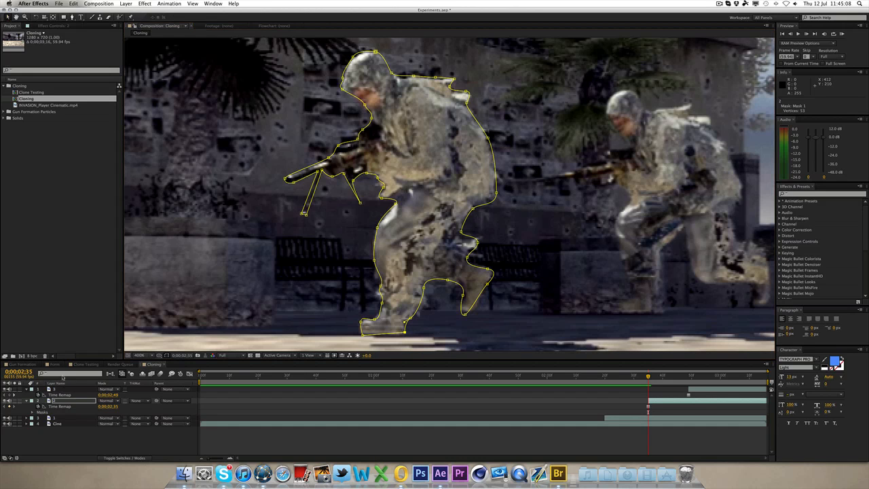
pyautogui.press('m')
pyautogui.press('m')
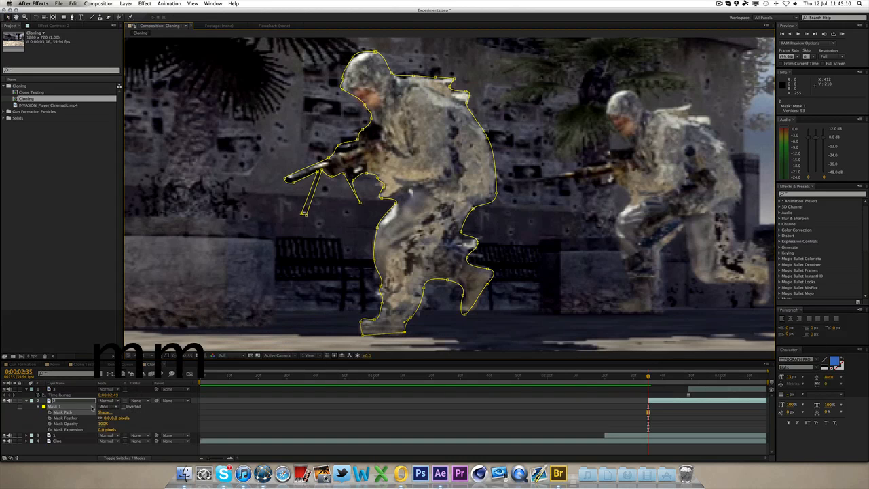
pyautogui.write('2')
pyautogui.press('Return')
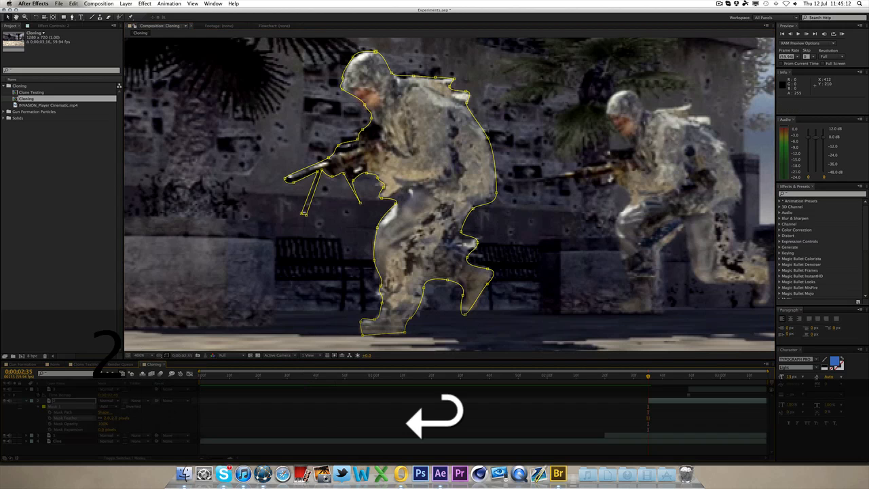
# Step: Draw a second Pen mask on layer 2 around the soldier's shadow on the ground
pyautogui.press('h')
pyautogui.moveTo(539, 179); pyautogui.dragTo(490, 135)
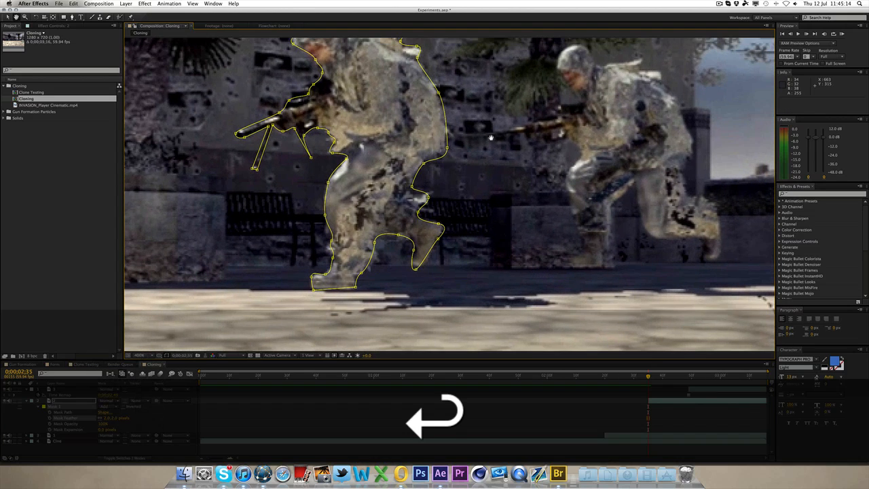
pyautogui.click(71, 18)
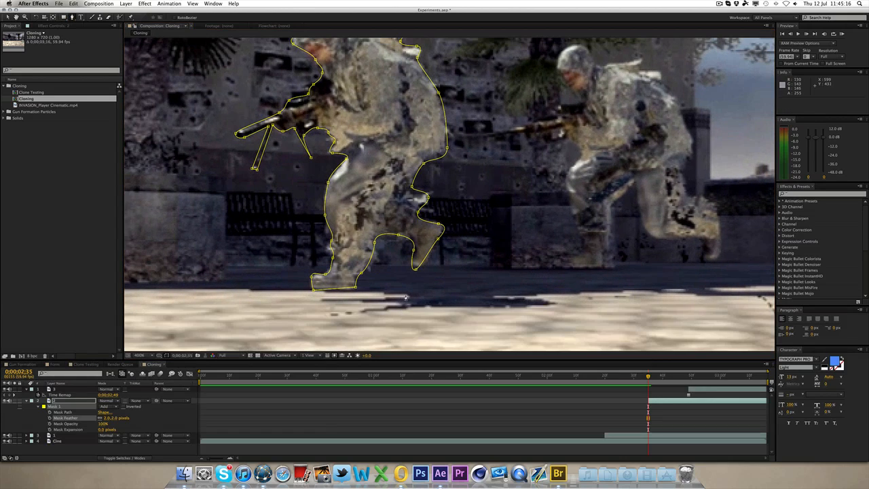
pyautogui.click(402, 290)
pyautogui.click(386, 293)
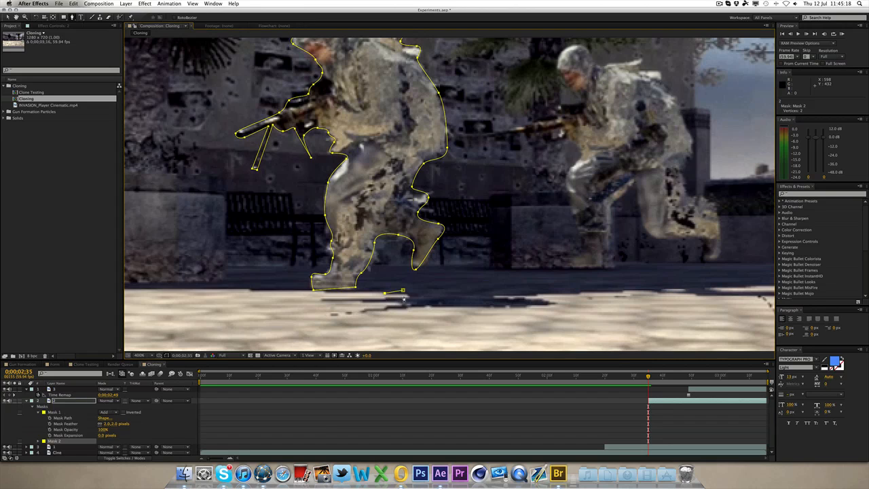
pyautogui.moveTo(408, 295); pyautogui.dragTo(406, 297)
pyautogui.click(376, 299)
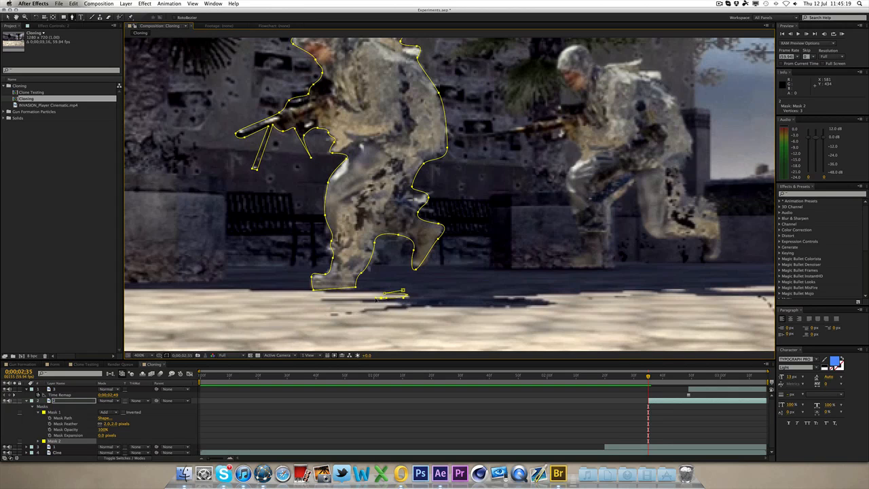
pyautogui.click(324, 300)
pyautogui.moveTo(402, 302); pyautogui.dragTo(363, 312)
pyautogui.click(411, 308)
pyautogui.moveTo(459, 306); pyautogui.dragTo(557, 304)
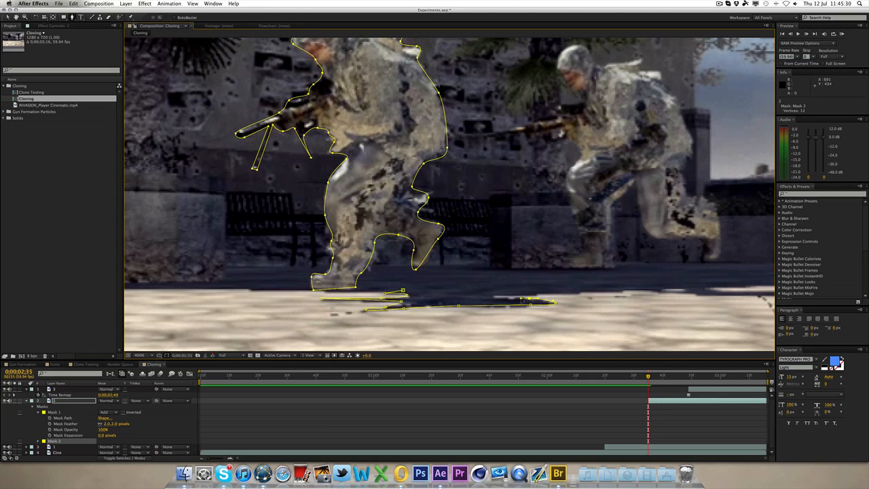
pyautogui.click(492, 294)
pyautogui.click(440, 287)
pyautogui.click(402, 291)
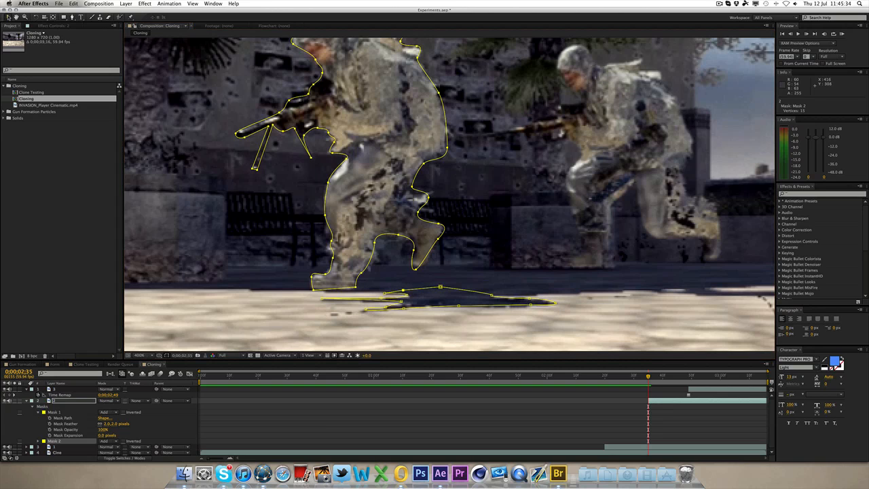
# Step: Set Mask 2's feather on layer 2 to 2 pixels
pyautogui.click(38, 441)
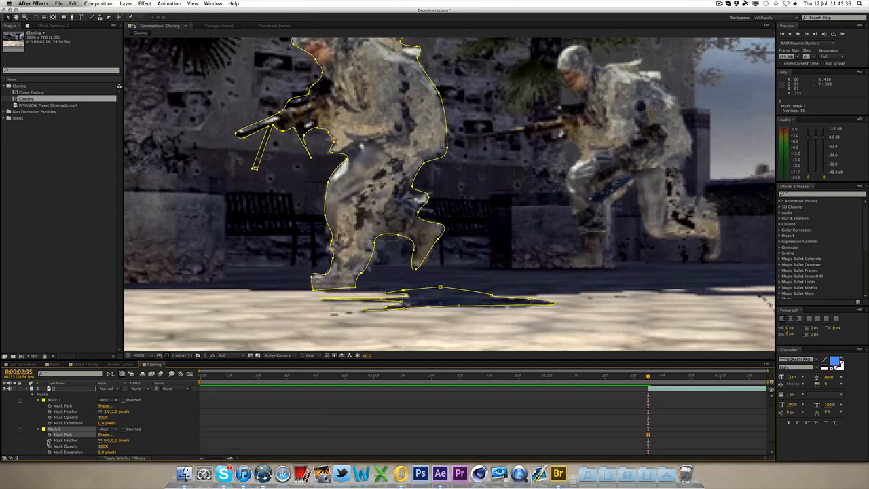
pyautogui.moveTo(113, 445); pyautogui.dragTo(119, 445)
pyautogui.click(562, 391)
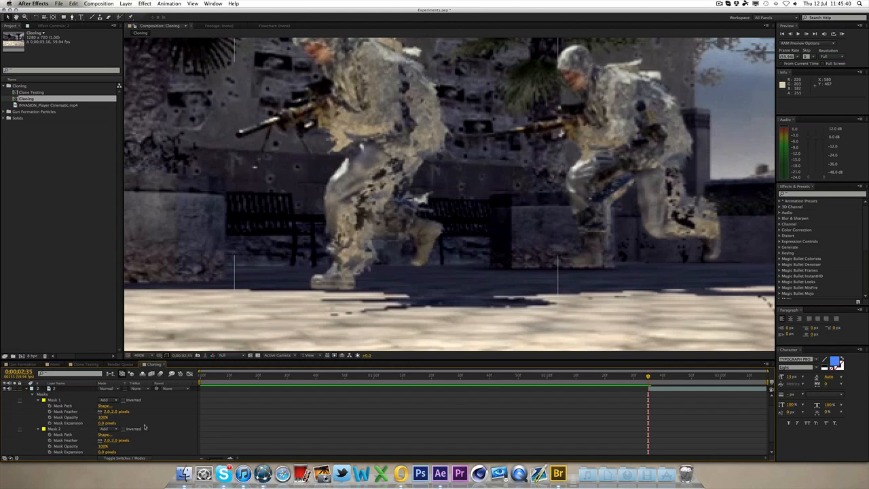
# Step: Collapse layer 2's properties and review the full frame at 0:00:02:16
pyautogui.click(27, 389)
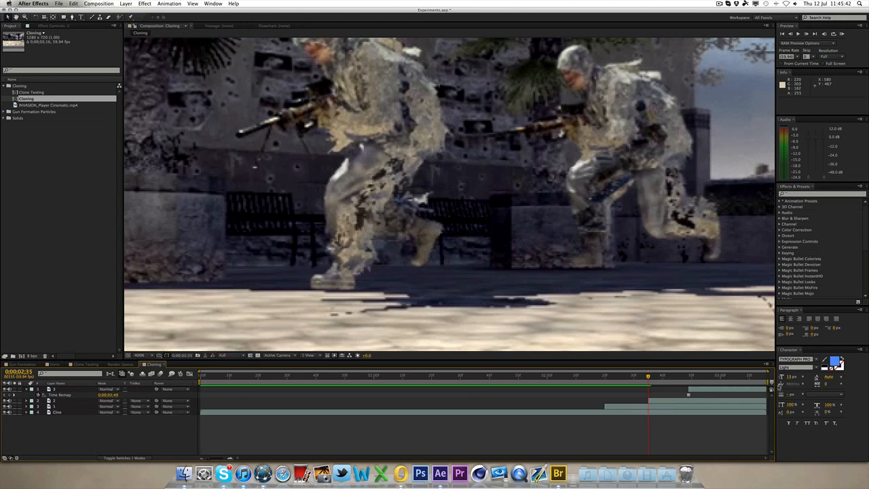
pyautogui.click(592, 377)
pyautogui.scroll(-4, 536, 192)
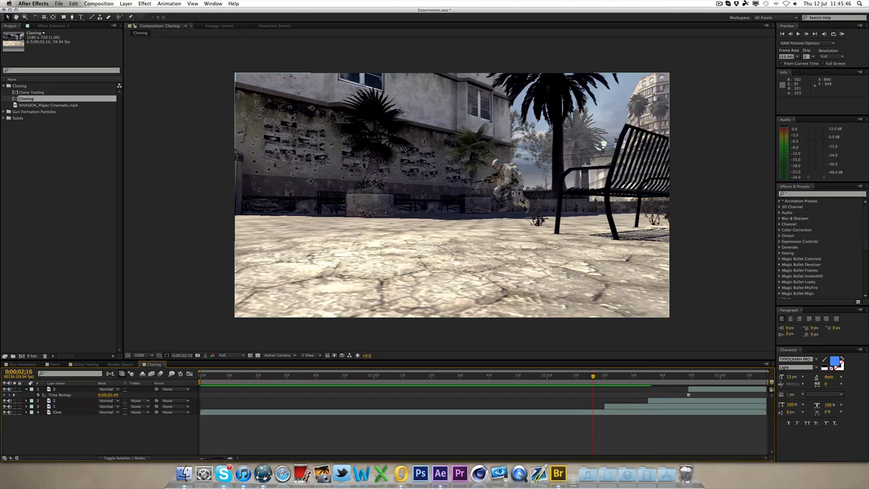
pyautogui.press('h')
pyautogui.moveTo(487, 194); pyautogui.dragTo(504, 199)
pyautogui.press('v')
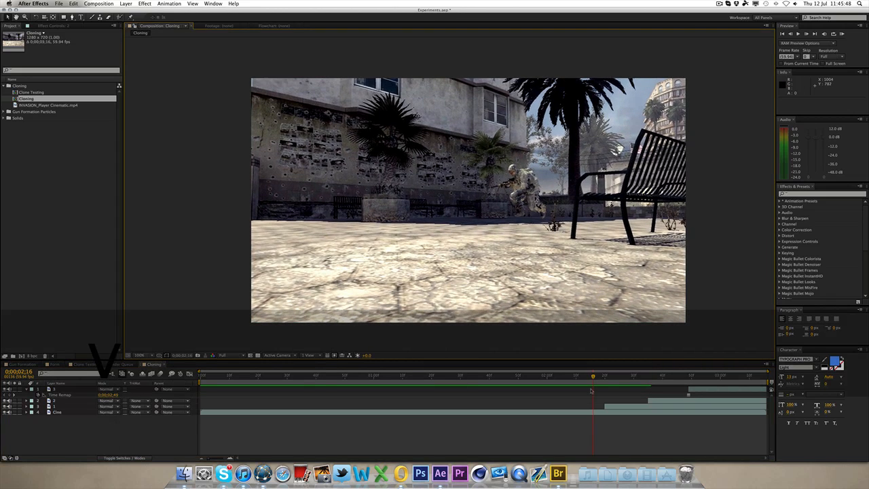
# Step: At 0:00:02:49, start a Pen mask on layer 1 from the soldier's helmet down his chest to the rifle's muzzle
pyautogui.moveTo(594, 377); pyautogui.dragTo(690, 382)
pyautogui.click(692, 389)
pyautogui.scroll(1, 340, 174)
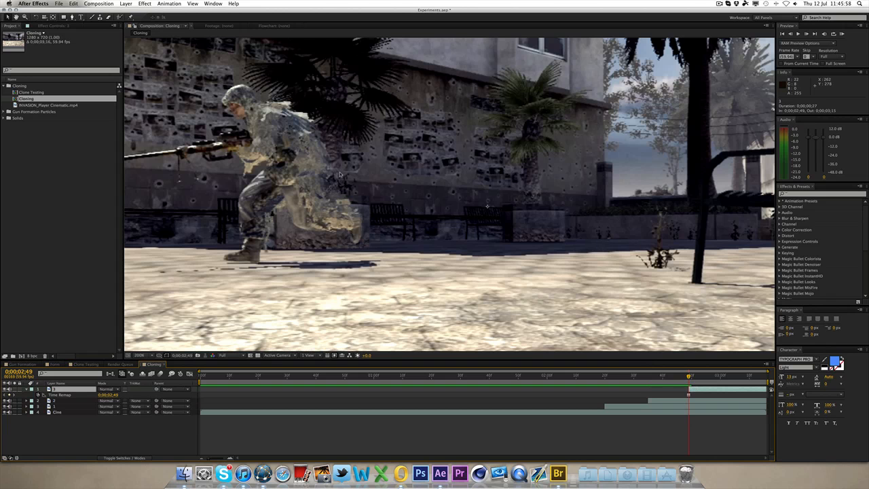
pyautogui.press('h')
pyautogui.moveTo(399, 178); pyautogui.dragTo(555, 205)
pyautogui.scroll(1, 541, 213)
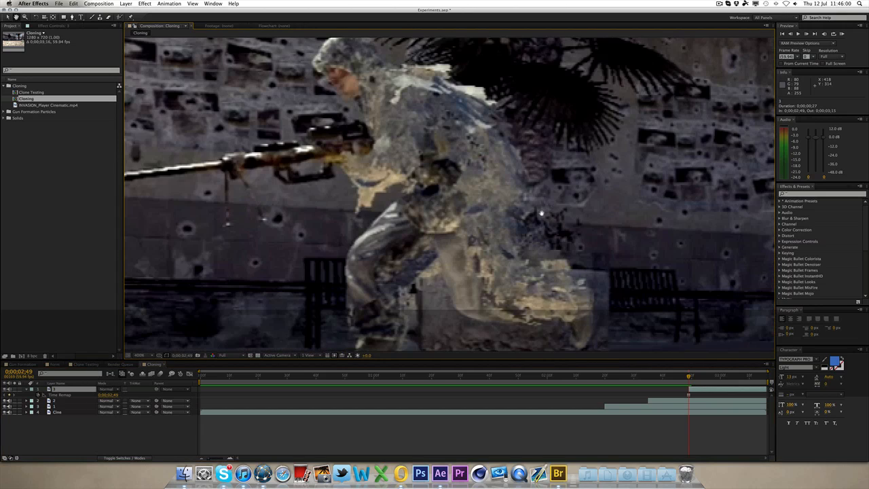
pyautogui.scroll(-1, 533, 218)
pyautogui.moveTo(446, 198); pyautogui.dragTo(436, 213)
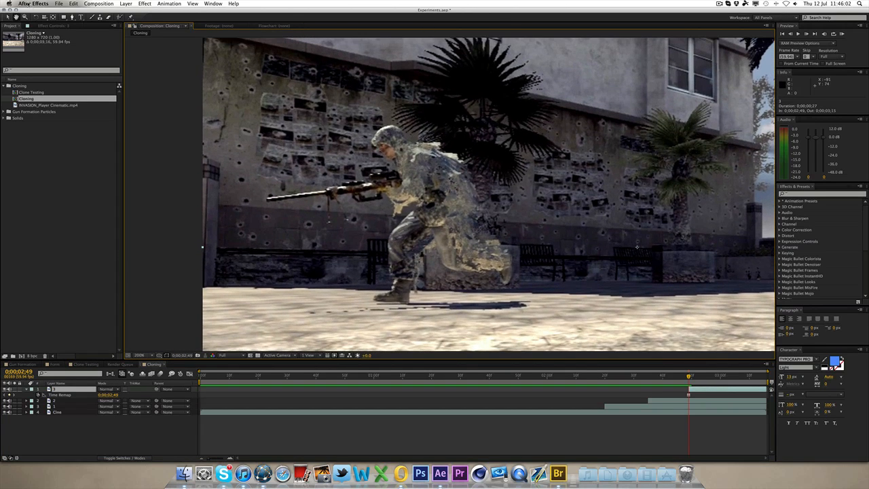
pyautogui.click(73, 17)
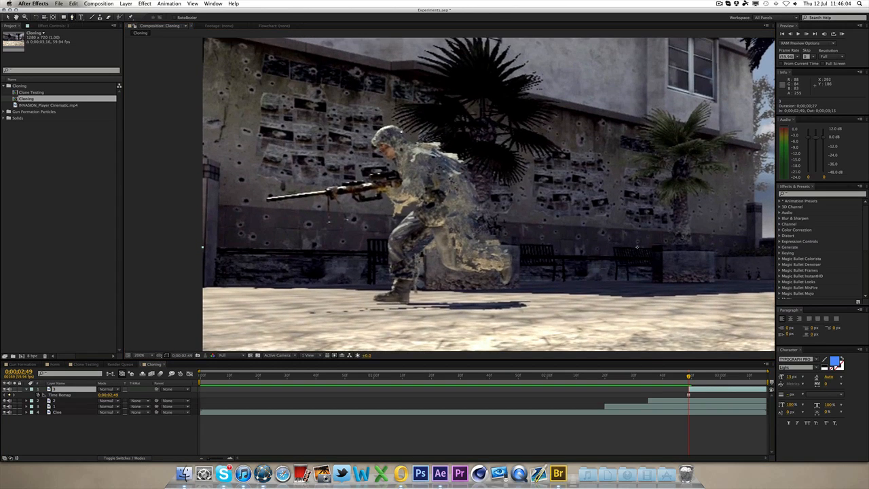
pyautogui.click(400, 129)
pyautogui.click(393, 126)
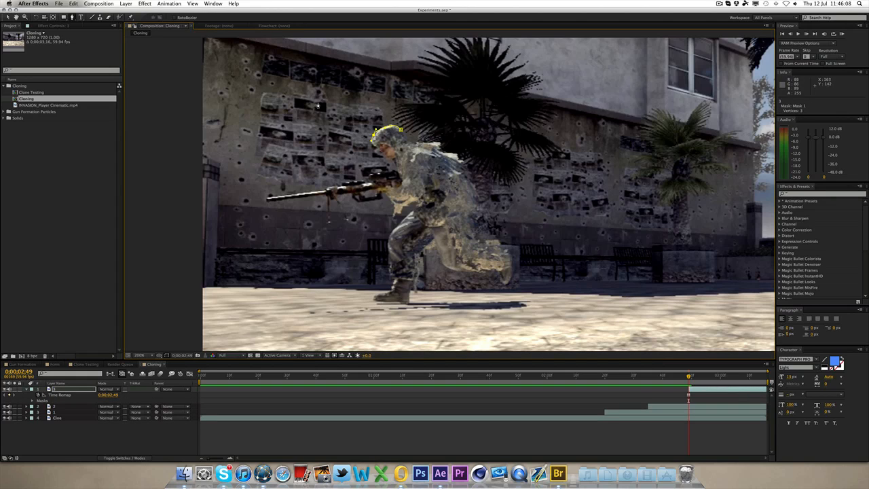
pyautogui.click(389, 160)
pyautogui.click(397, 167)
pyautogui.click(371, 175)
pyautogui.click(368, 182)
pyautogui.click(355, 182)
pyautogui.click(341, 184)
pyautogui.click(325, 190)
pyautogui.click(268, 199)
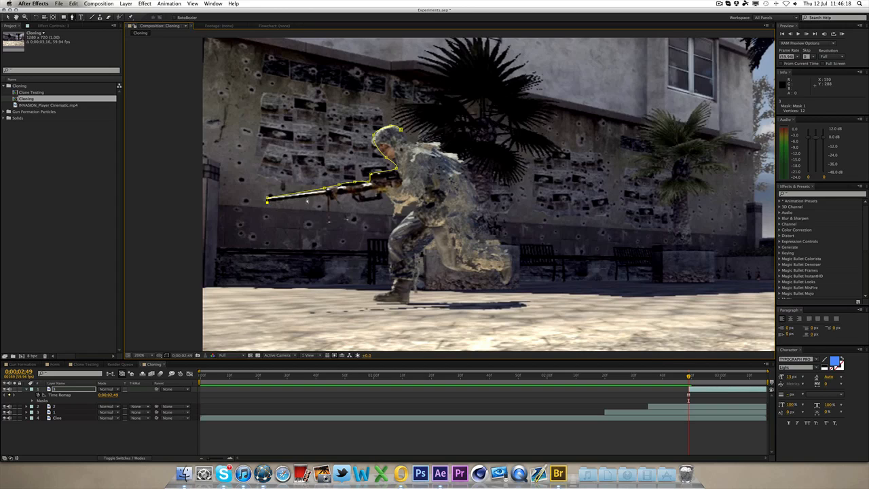
pyautogui.click(327, 197)
pyautogui.click(328, 224)
pyautogui.click(332, 296)
pyautogui.press('super+z')
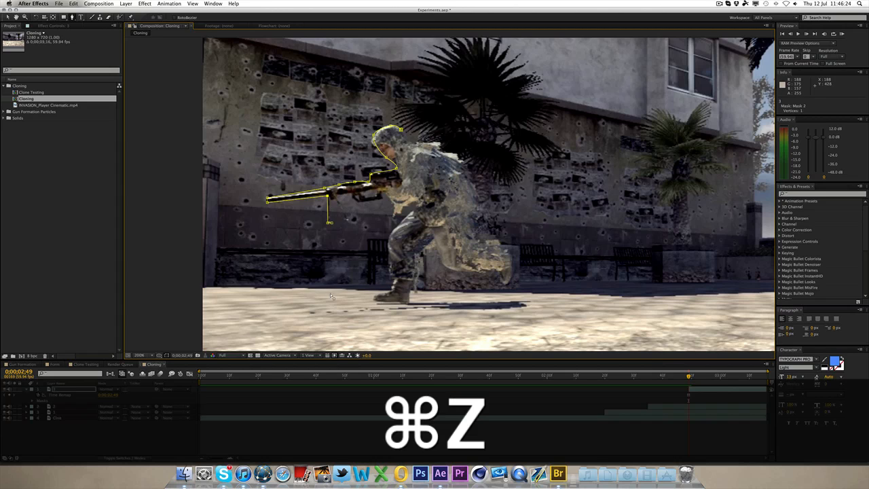
pyautogui.press('super+z')
# Step: Continue the Pen mask on layer 1 around the rifle's underside, the soldier's front, legs and trailing foot
pyautogui.click(330, 200)
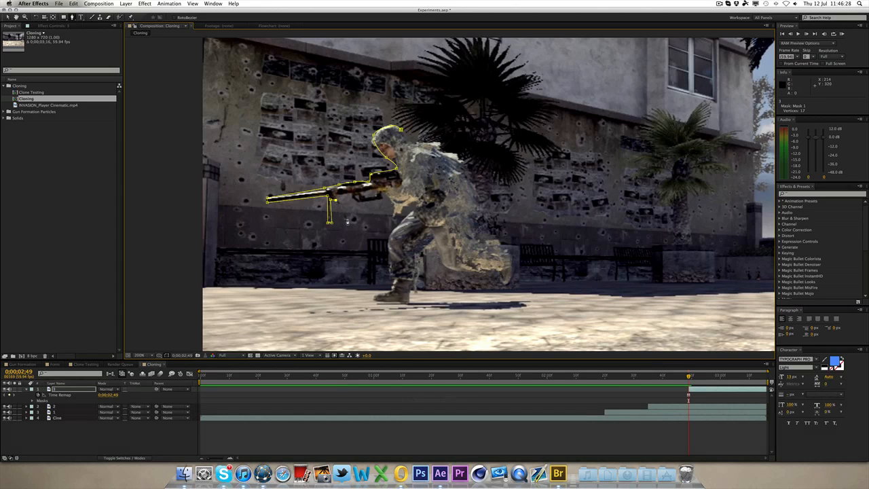
pyautogui.click(347, 219)
pyautogui.click(335, 196)
pyautogui.click(382, 195)
pyautogui.click(392, 203)
pyautogui.click(414, 207)
pyautogui.moveTo(415, 213); pyautogui.dragTo(408, 217)
pyautogui.click(389, 237)
pyautogui.moveTo(390, 253); pyautogui.dragTo(380, 299)
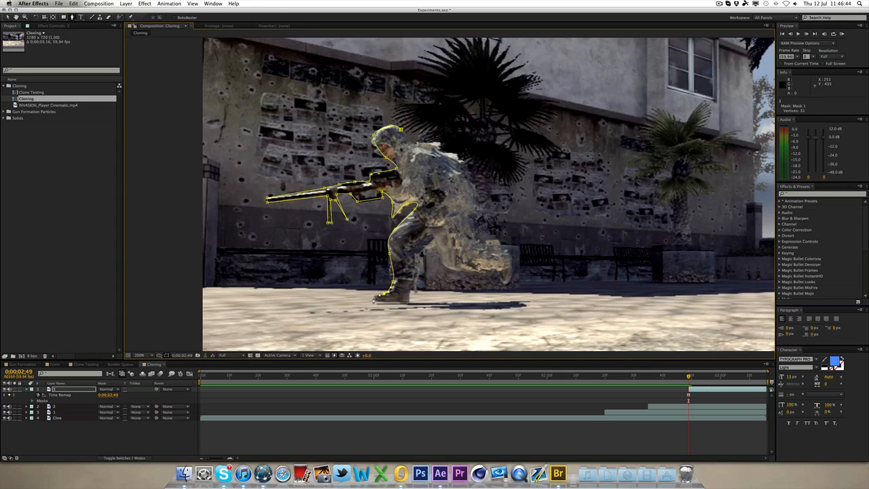
pyautogui.click(404, 305)
pyautogui.click(412, 281)
pyautogui.click(419, 260)
pyautogui.click(427, 247)
pyautogui.click(440, 259)
pyautogui.moveTo(468, 270); pyautogui.dragTo(498, 271)
pyautogui.click(503, 284)
pyautogui.click(510, 280)
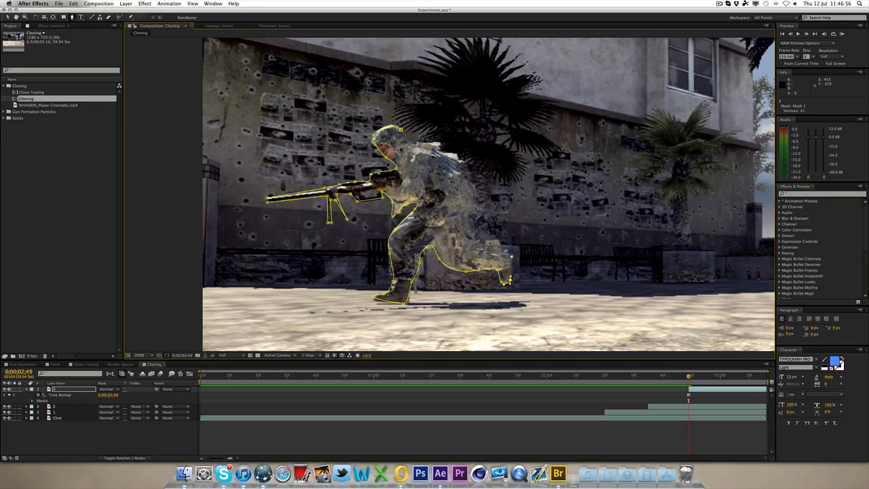
# Step: Finish the Pen mask on layer 1 up the soldier's back and close it at the helmet
pyautogui.click(511, 252)
pyautogui.click(495, 233)
pyautogui.click(477, 225)
pyautogui.moveTo(477, 200); pyautogui.dragTo(460, 157)
pyautogui.click(471, 161)
pyautogui.click(449, 152)
pyautogui.click(442, 144)
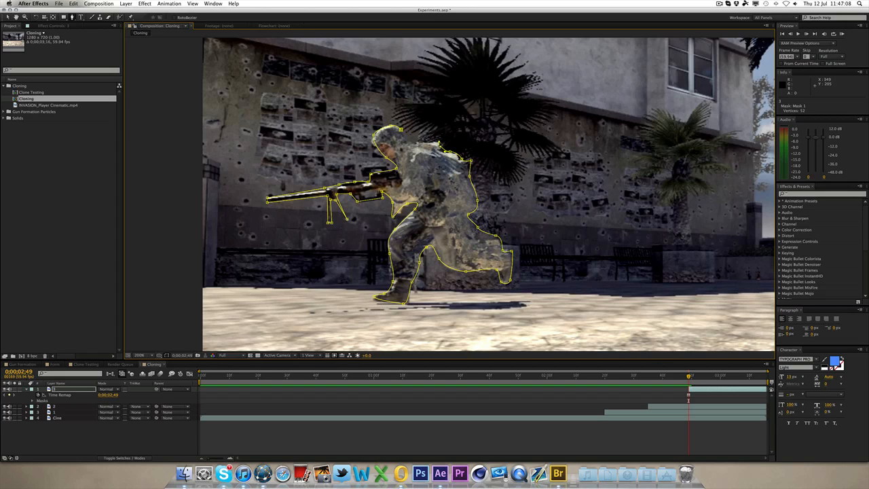
pyautogui.click(422, 142)
pyautogui.click(406, 143)
pyautogui.click(401, 129)
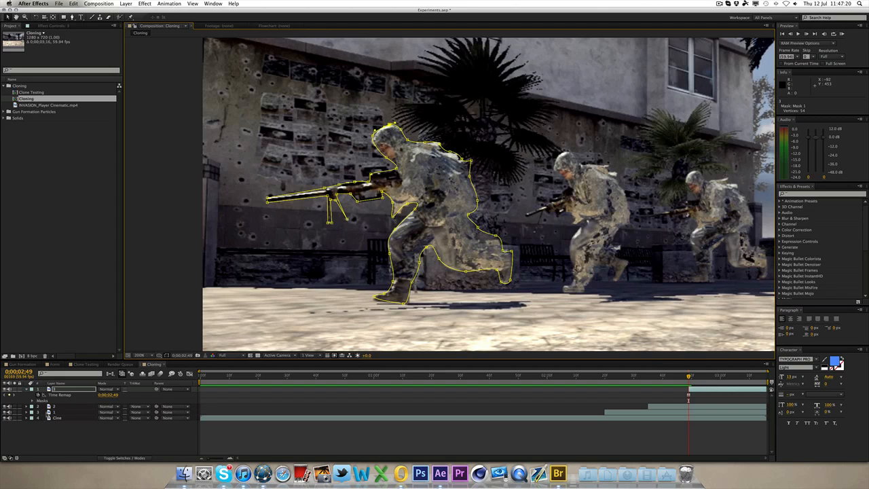
# Step: Set Mask 1's feather on layer 1 to 2 pixels
pyautogui.press('f')
pyautogui.click(112, 400)
pyautogui.write('2')
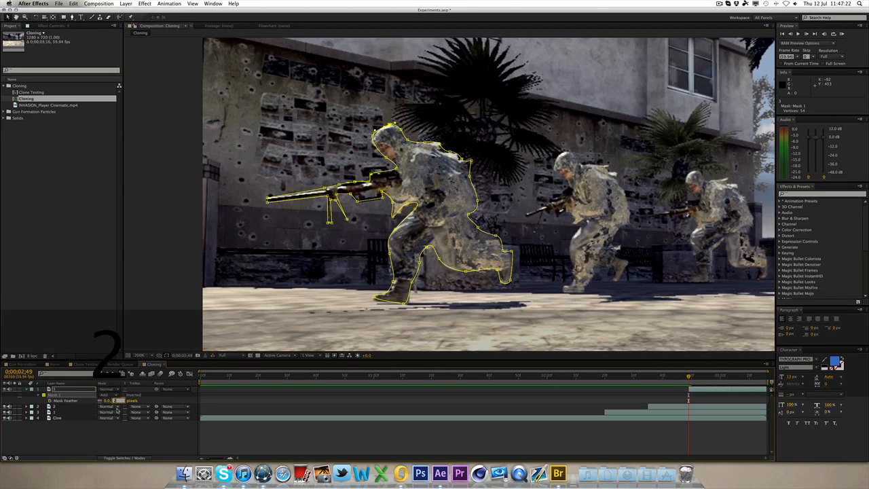
pyautogui.click(118, 446)
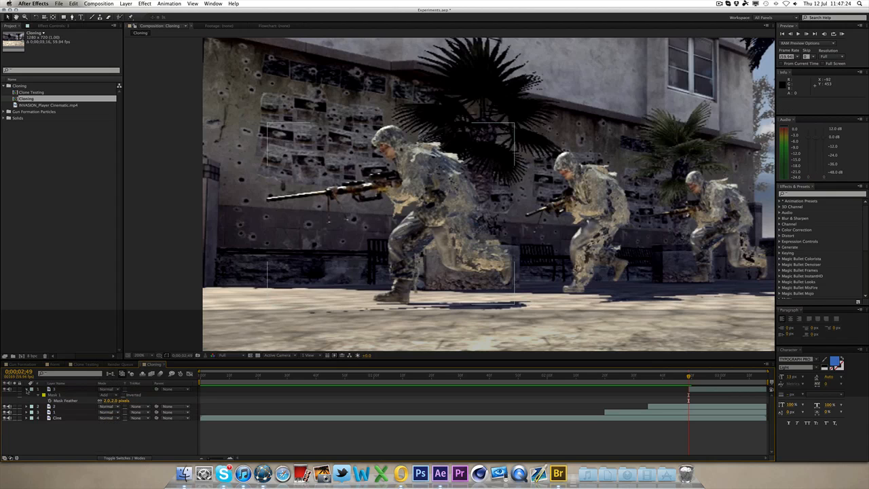
# Step: Collapse layer 1's properties and review the full frame at 0:00:02:49
pyautogui.click(26, 389)
pyautogui.scroll(-1, 379, 272)
pyautogui.press('h')
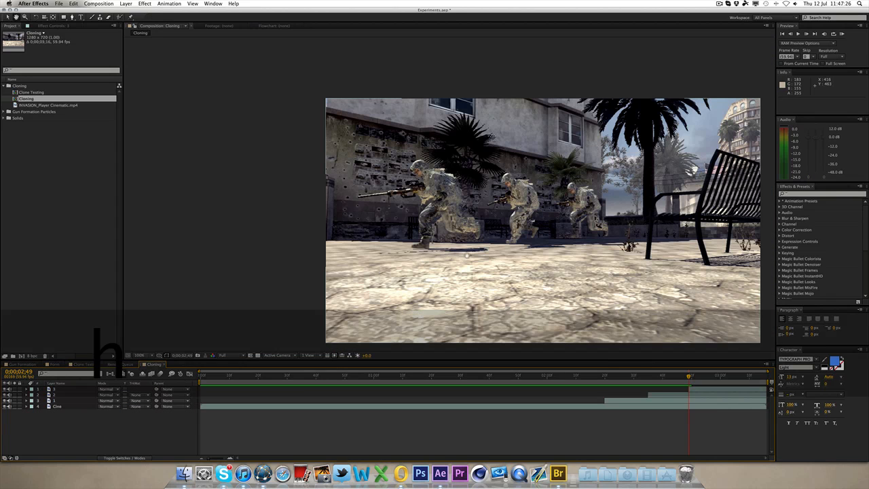
pyautogui.moveTo(380, 272); pyautogui.dragTo(299, 260)
pyautogui.click(8, 17)
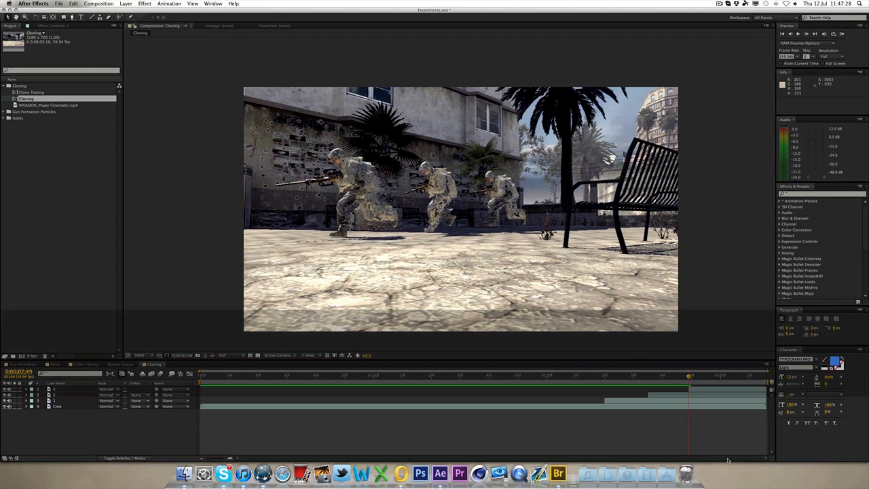
pyautogui.moveTo(690, 376)
pyautogui.mouseDown()
pyautogui.moveTo(724, 380)
pyautogui.moveTo(622, 383)
pyautogui.moveTo(693, 384)
pyautogui.mouseUp()
pyautogui.moveTo(710, 384)
pyautogui.mouseDown()
pyautogui.moveTo(722, 385)
pyautogui.moveTo(665, 385)
pyautogui.moveTo(713, 385)
pyautogui.moveTo(690, 385)
pyautogui.mouseUp()
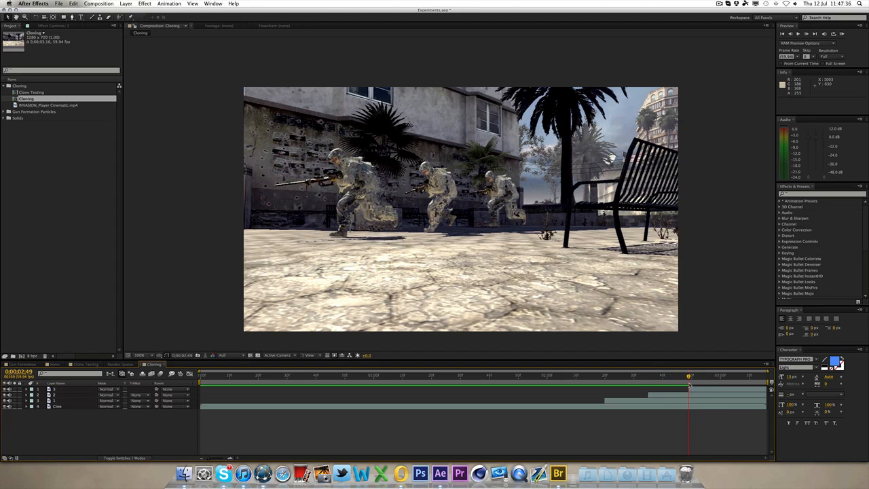
# Step: Draw a second Pen mask on layer 1 around the soldier's shadow on the ground
pyautogui.click(698, 394)
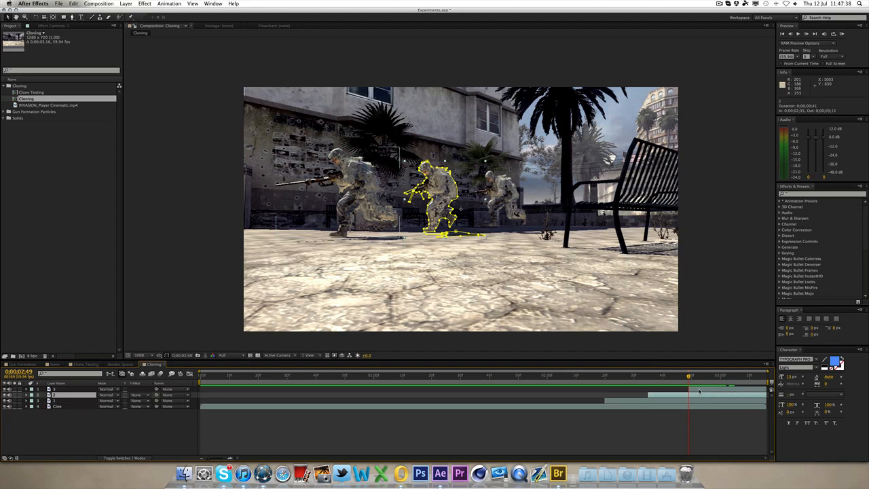
pyautogui.click(700, 389)
pyautogui.moveTo(336, 281); pyautogui.dragTo(484, 255)
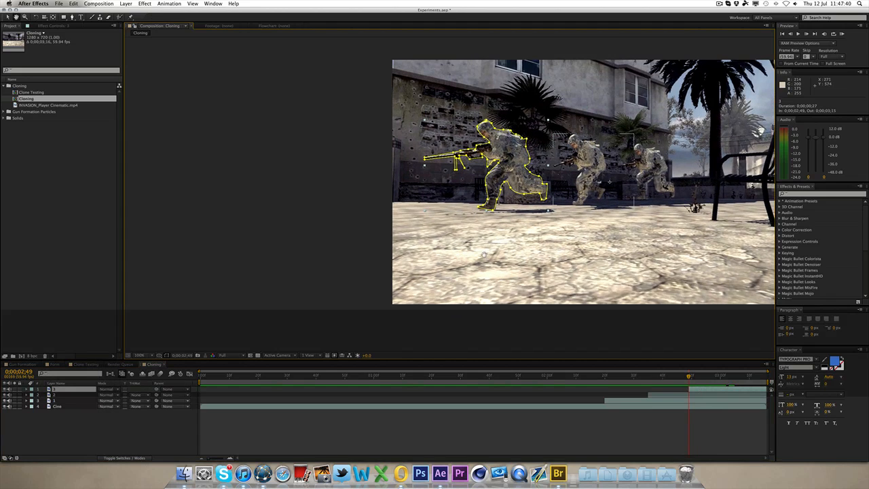
pyautogui.scroll(2, 560, 164)
pyautogui.click(63, 17)
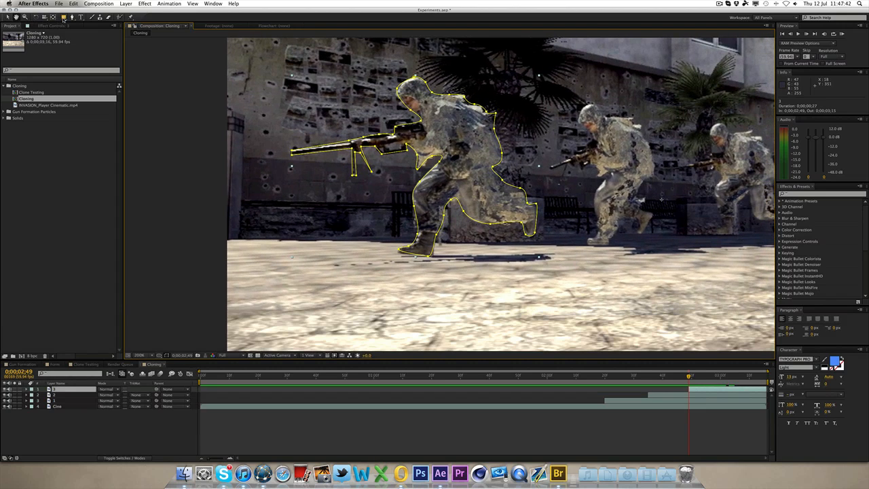
pyautogui.click(71, 17)
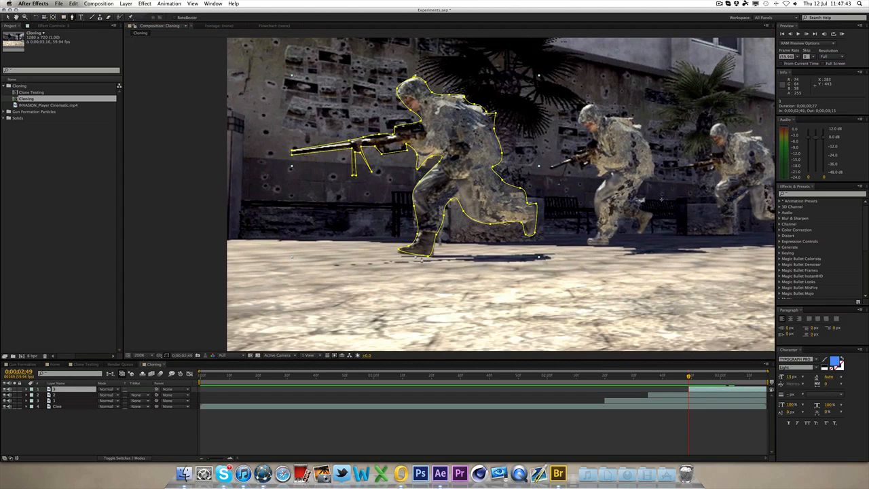
pyautogui.click(335, 264)
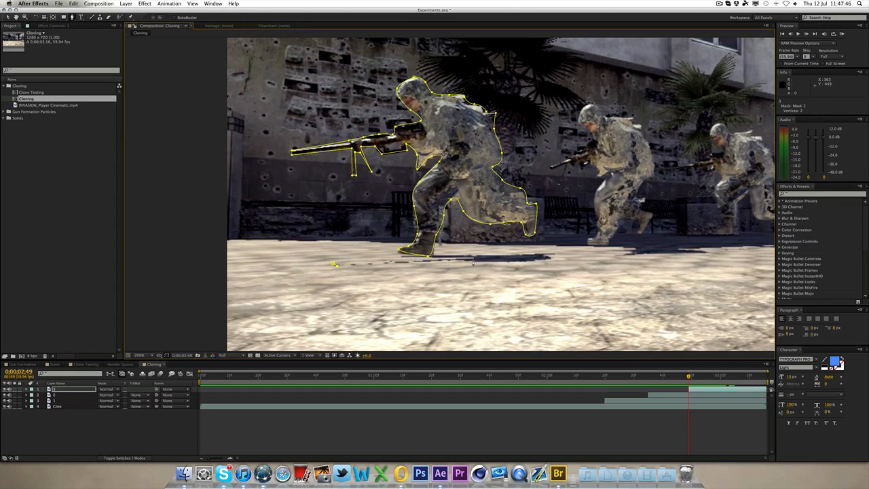
pyautogui.click(473, 261)
pyautogui.click(548, 257)
pyautogui.moveTo(458, 255); pyautogui.dragTo(452, 254)
pyautogui.click(427, 257)
pyautogui.click(400, 257)
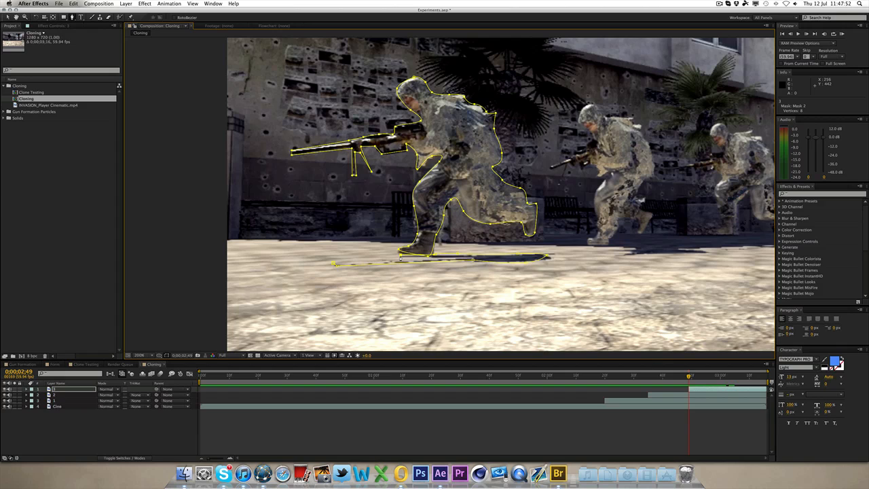
pyautogui.click(469, 258)
pyautogui.click(405, 261)
pyautogui.click(473, 260)
# Step: Set Mask 2's feather on layer 1 to 2 pixels
pyautogui.press('f')
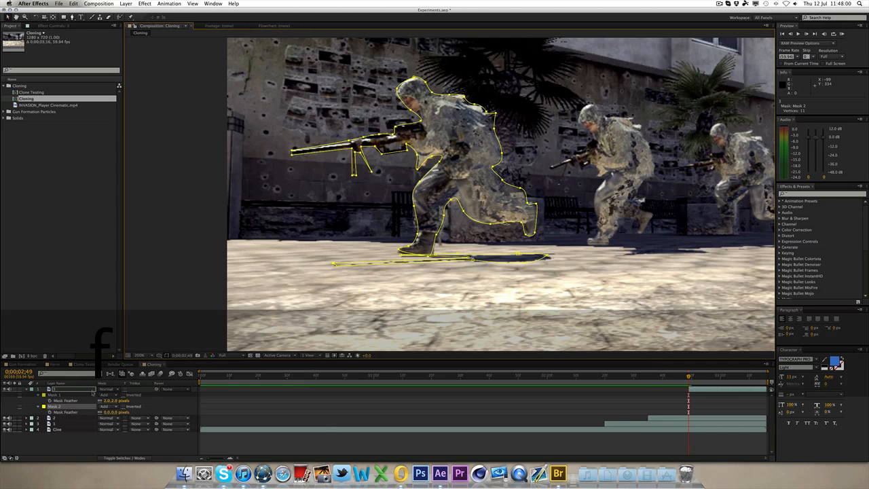
pyautogui.click(114, 413)
pyautogui.write('2')
pyautogui.click(122, 442)
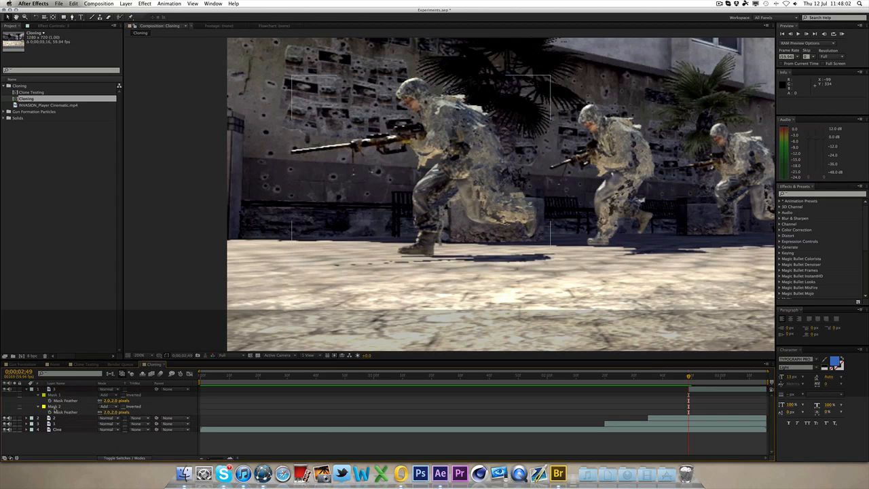
# Step: Collapse layer 1's properties and review the full frame at an earlier time
pyautogui.click(27, 389)
pyautogui.scroll(-1, 277, 189)
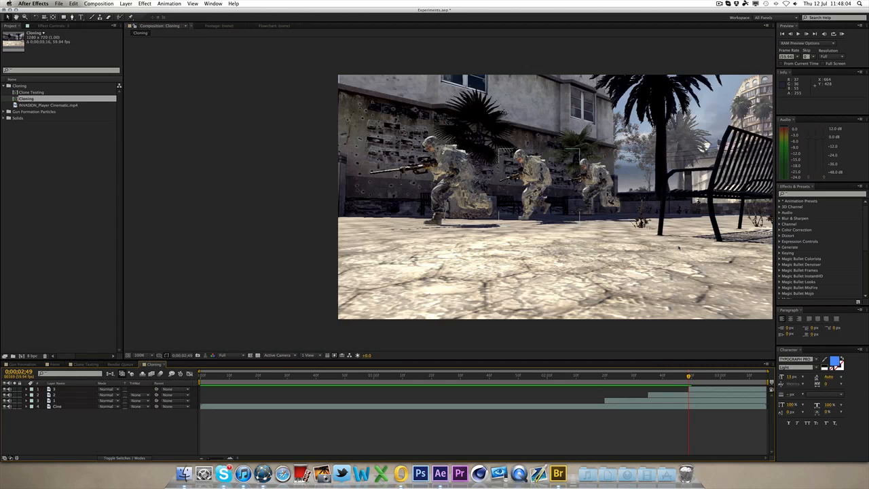
pyautogui.press('h')
pyautogui.moveTo(626, 235); pyautogui.dragTo(501, 243)
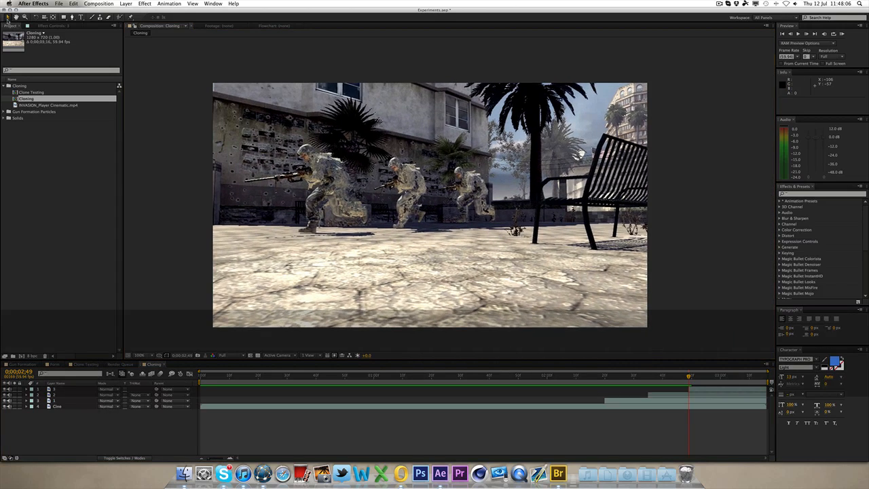
pyautogui.moveTo(655, 375); pyautogui.dragTo(601, 378)
# Step: Preview the Clone Testing composition for comparison, then return to the Cloning composition
pyautogui.click(86, 364)
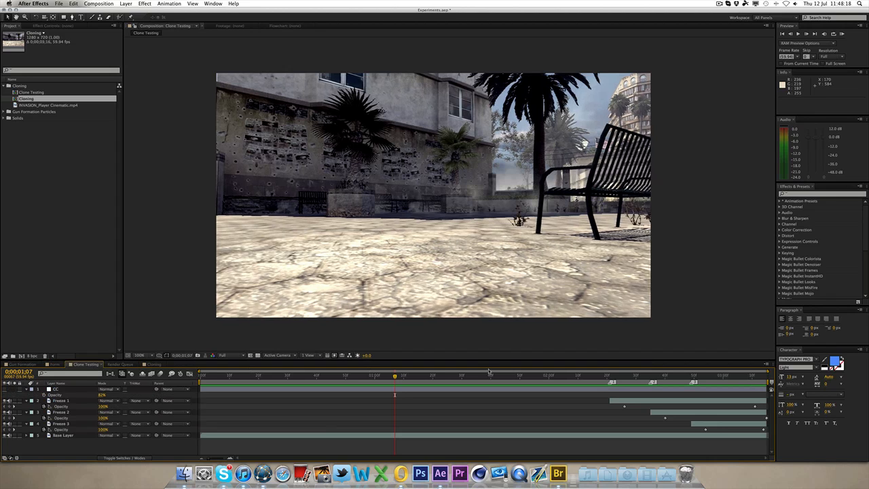
pyautogui.press('space')
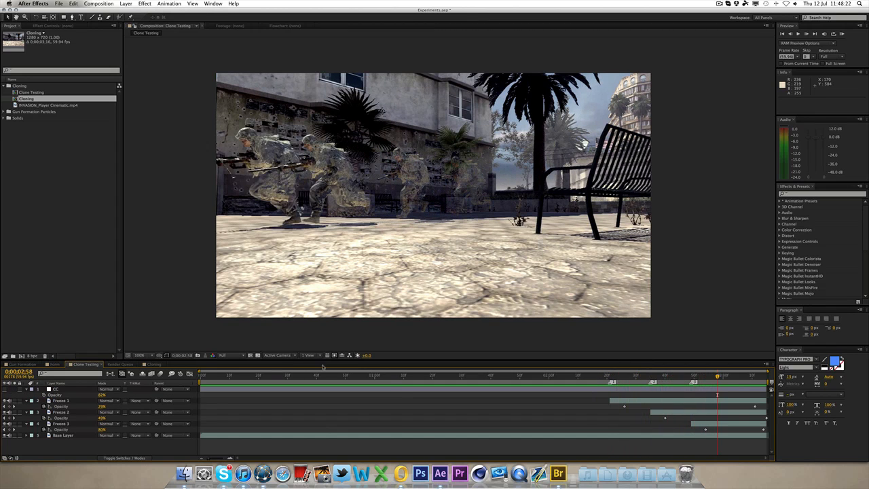
pyautogui.click(153, 364)
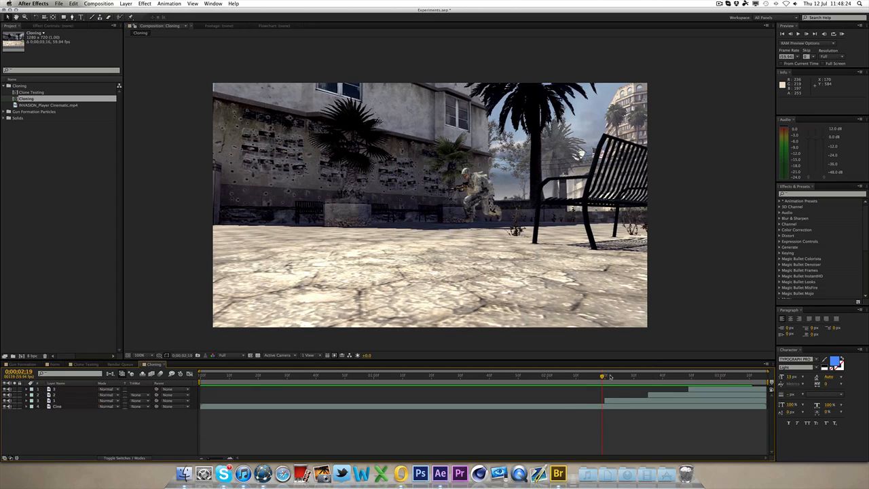
# Step: At 0:00:02:20, add an Opacity keyframe at 100% on layer 3
pyautogui.moveTo(609, 377); pyautogui.dragTo(605, 376)
pyautogui.click(608, 404)
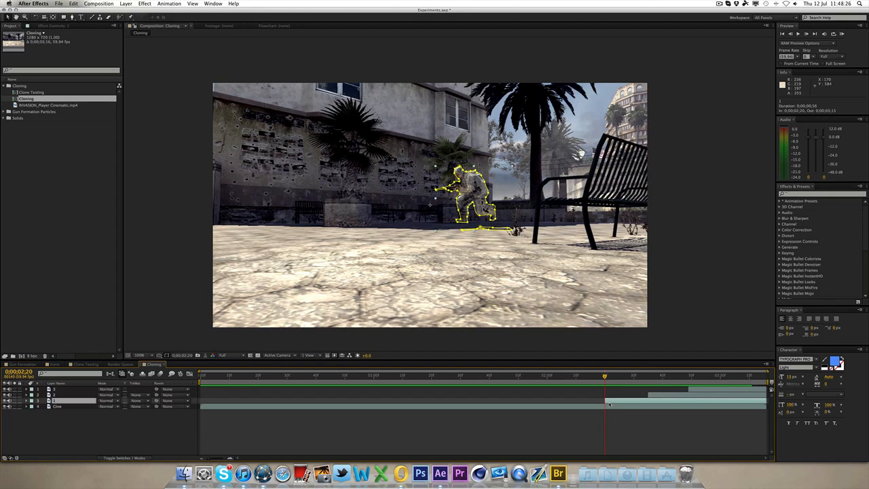
pyautogui.press('t')
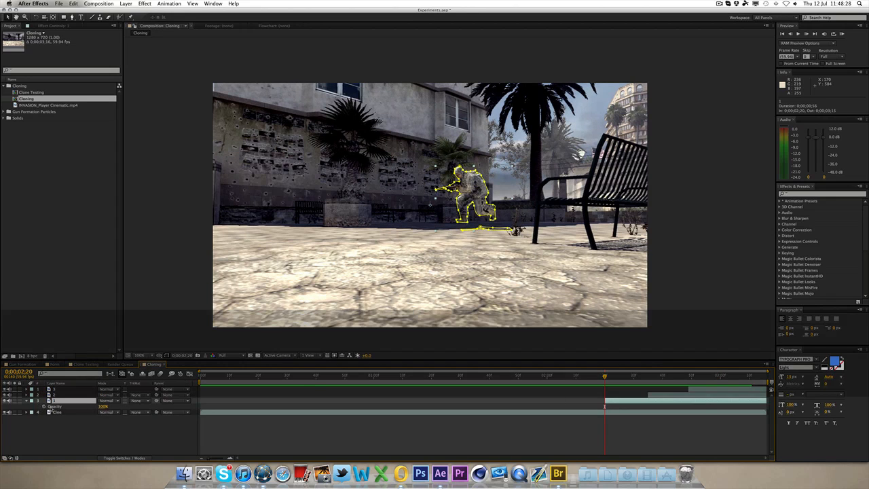
pyautogui.click(44, 407)
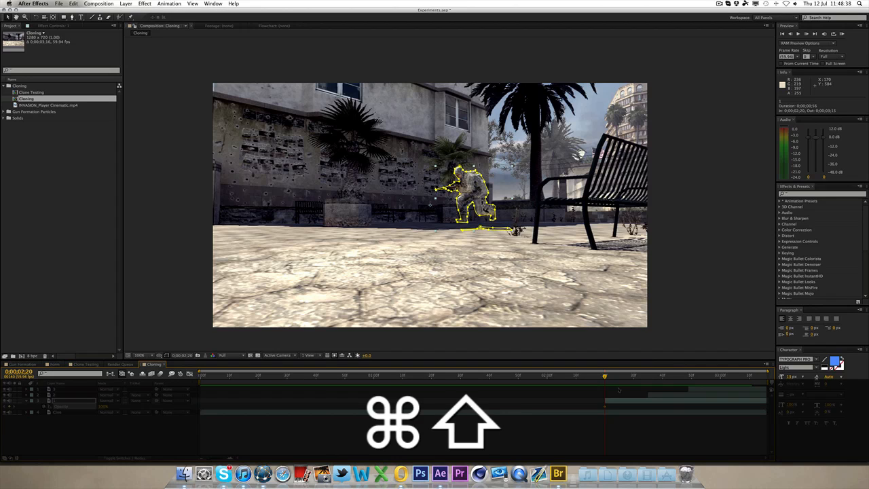
# Step: Keyframe layer 3's Opacity to 0% at 0:00:02:42 so the clone fades out
pyautogui.press('super+shift+Right')
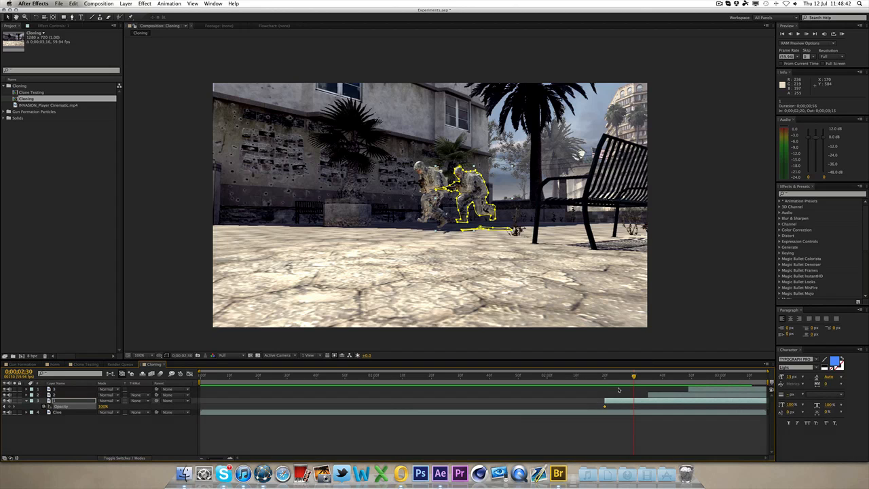
pyautogui.press('super+Left')
pyautogui.press('super+Left')
pyautogui.press('super+Left')
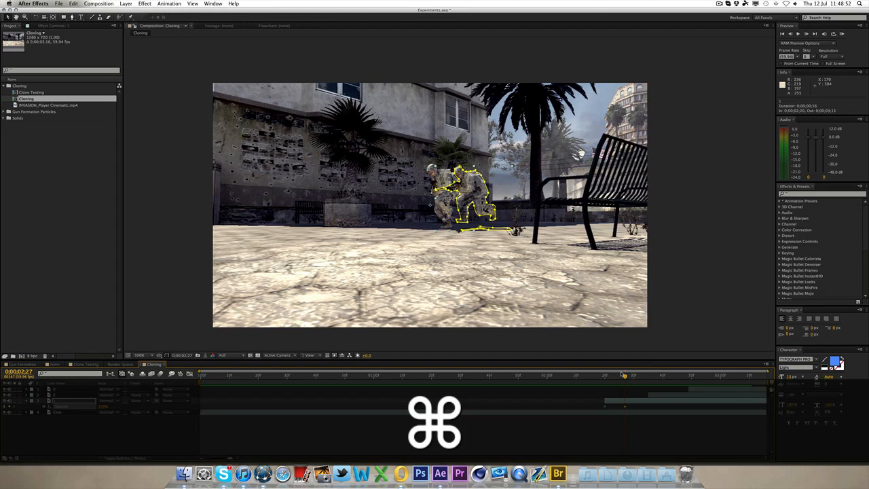
pyautogui.press('super+shift+Right')
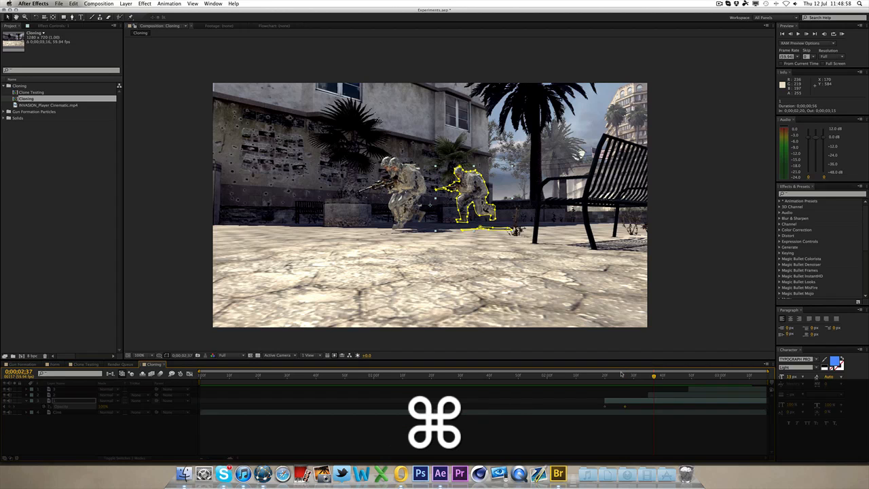
pyautogui.press('super+Right')
pyautogui.press('super+Right')
pyautogui.press('super+Right')
pyautogui.press('super+Right')
pyautogui.press('super+Right')
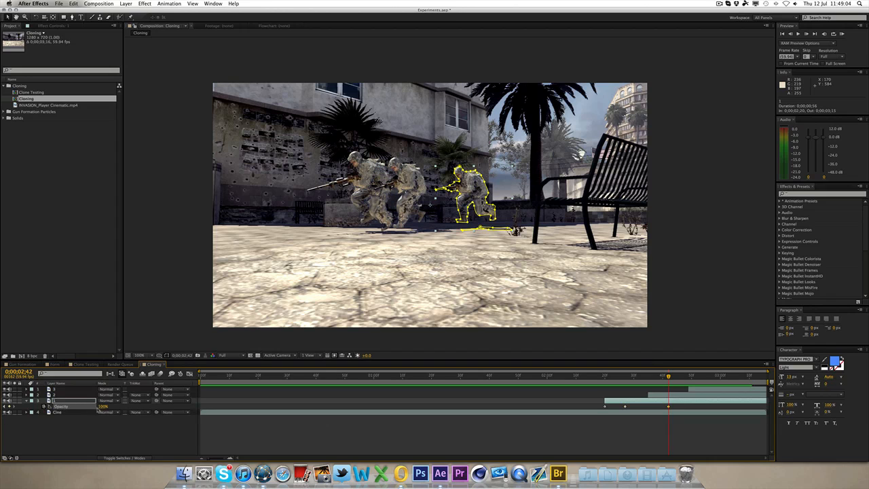
pyautogui.moveTo(97, 408); pyautogui.dragTo(76, 407)
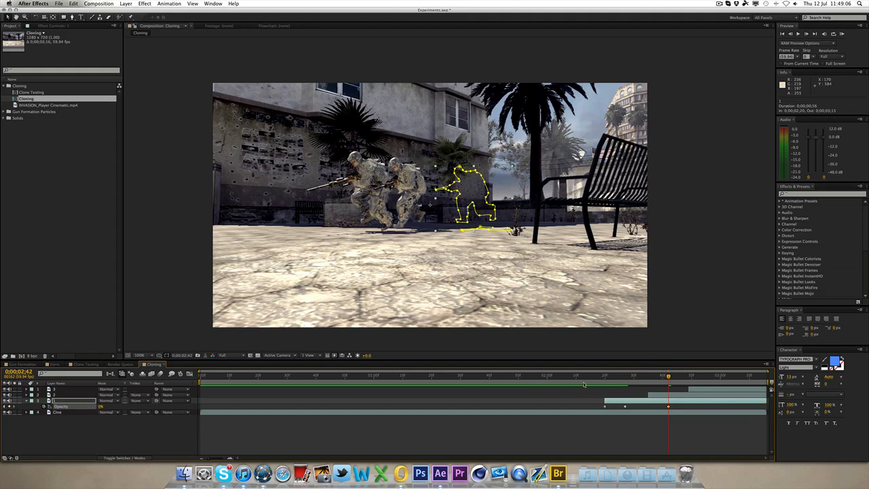
pyautogui.click(605, 407)
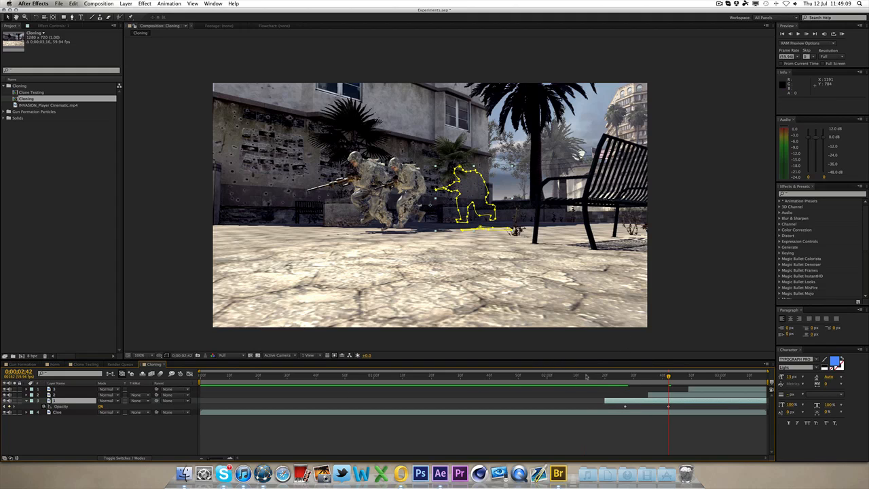
pyautogui.click(599, 375)
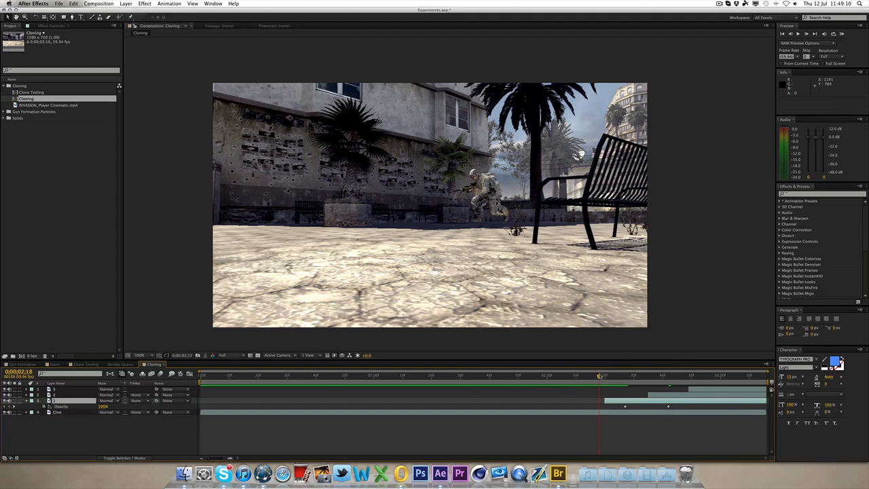
# Step: Copy the two Opacity fade keyframes from layer 3
pyautogui.moveTo(599, 376); pyautogui.dragTo(662, 376)
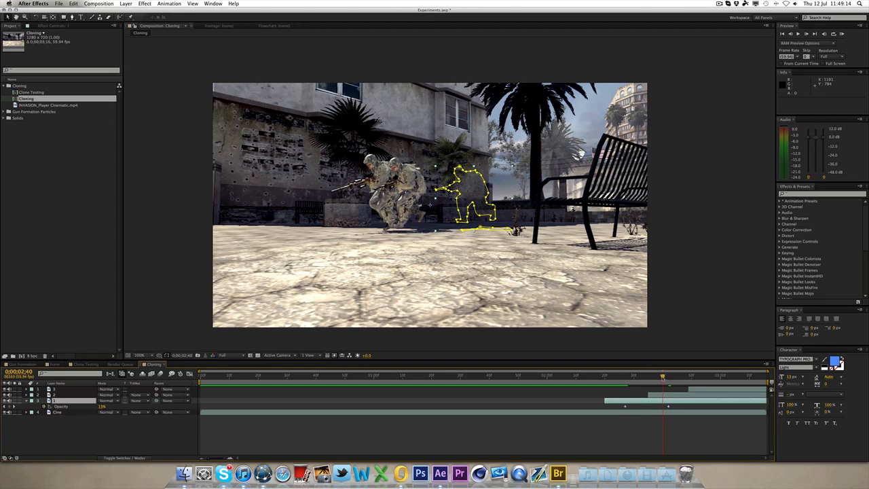
pyautogui.moveTo(608, 405); pyautogui.dragTo(676, 409)
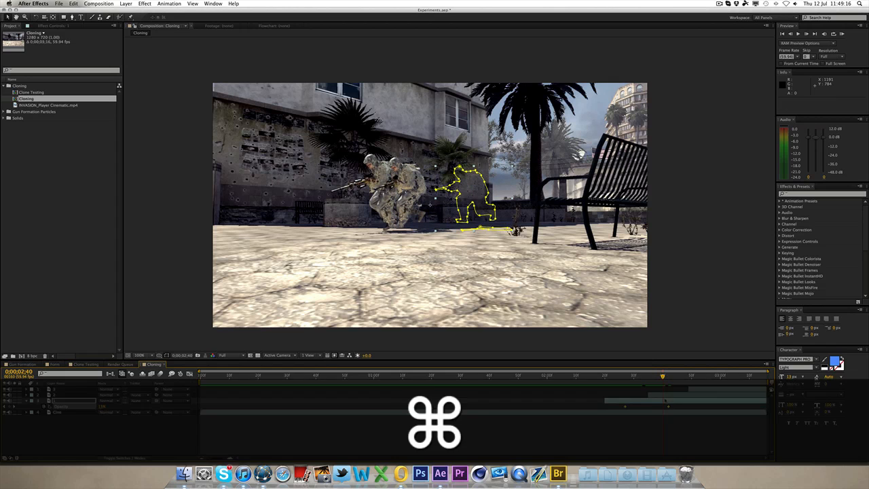
pyautogui.press('cmd+c')
# Step: Paste the Opacity fade keyframes onto layer 2 starting at 0:00:02:42
pyautogui.moveTo(660, 375); pyautogui.dragTo(649, 376)
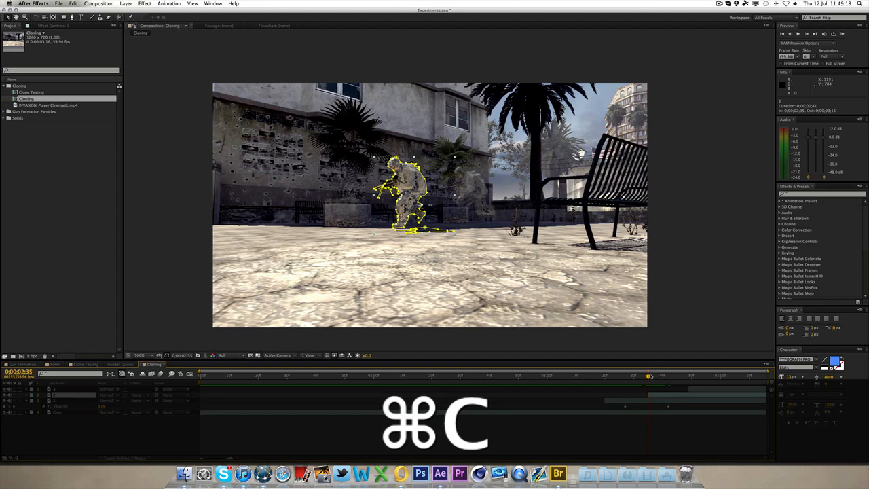
pyautogui.press('shift')
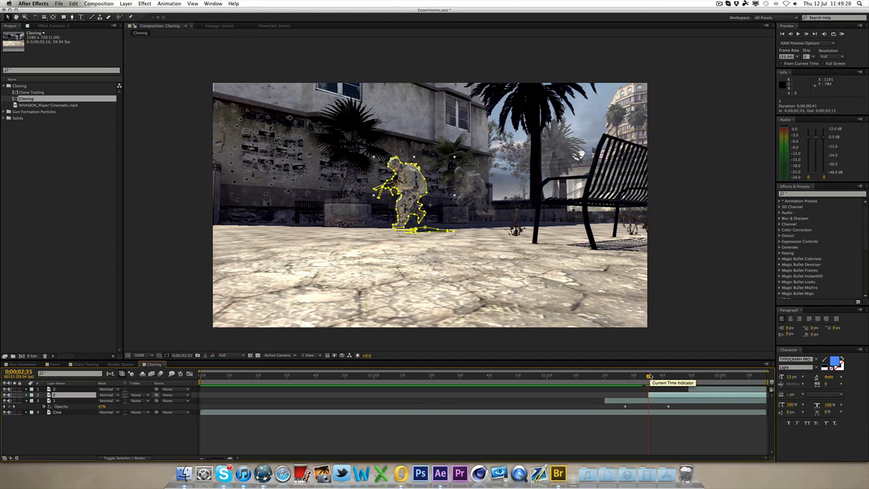
pyautogui.press('super+Right')
pyautogui.press('super+Right')
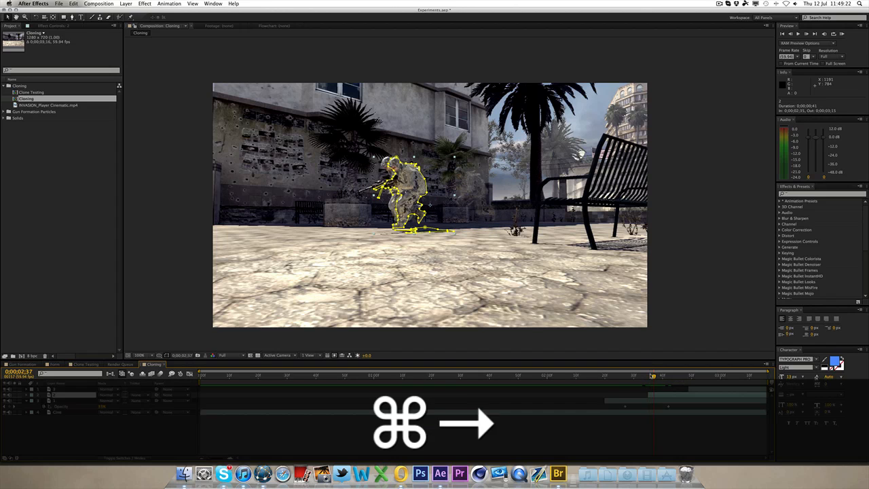
pyautogui.press('super+Right')
pyautogui.press('super+Right')
pyautogui.press('super+Right')
pyautogui.press('super+Right')
pyautogui.press('super+Right')
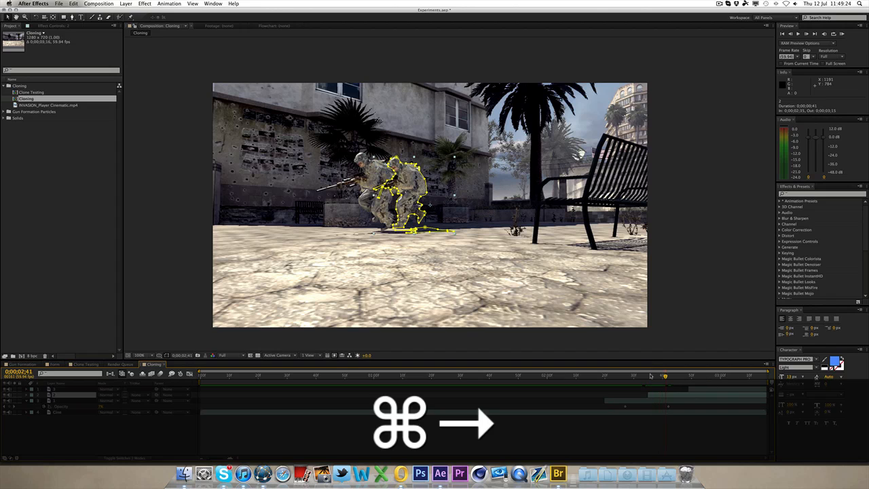
pyautogui.moveTo(674, 405); pyautogui.dragTo(619, 408)
pyautogui.press('super+c')
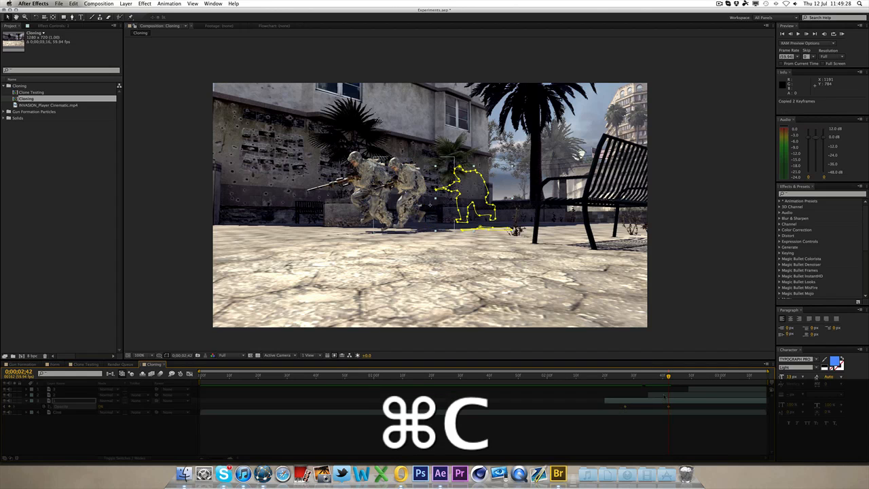
pyautogui.click(664, 396)
pyautogui.press('super+v')
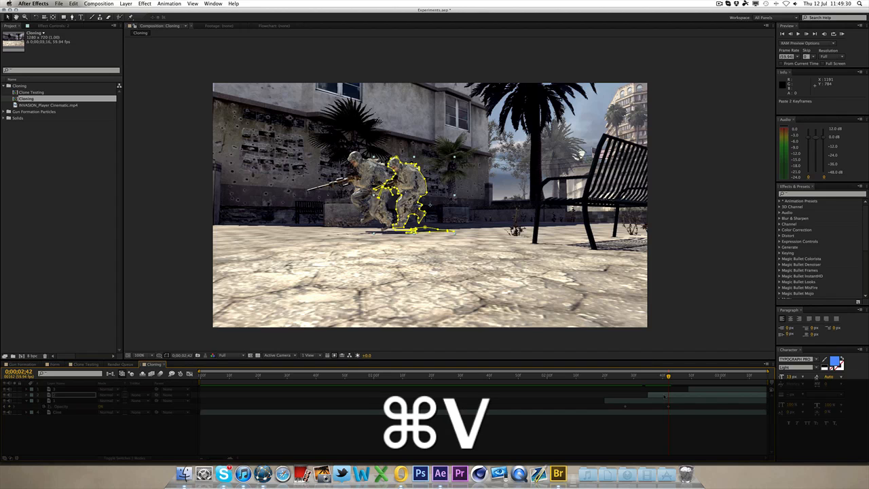
# Step: Paste the Opacity fade keyframes onto layer 1 starting at 0:00:02:56 and reveal its keyframes
pyautogui.press('u')
pyautogui.moveTo(668, 376); pyautogui.dragTo(689, 379)
pyautogui.press('super+Up')
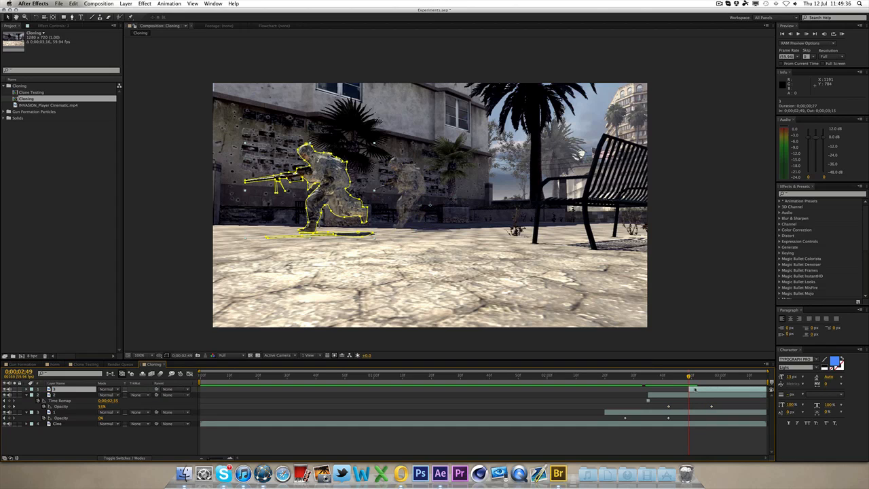
pyautogui.press('super+Right')
pyautogui.press('super+Right')
pyautogui.press('super+Right')
pyautogui.press('super+Right')
pyautogui.press('super+Right')
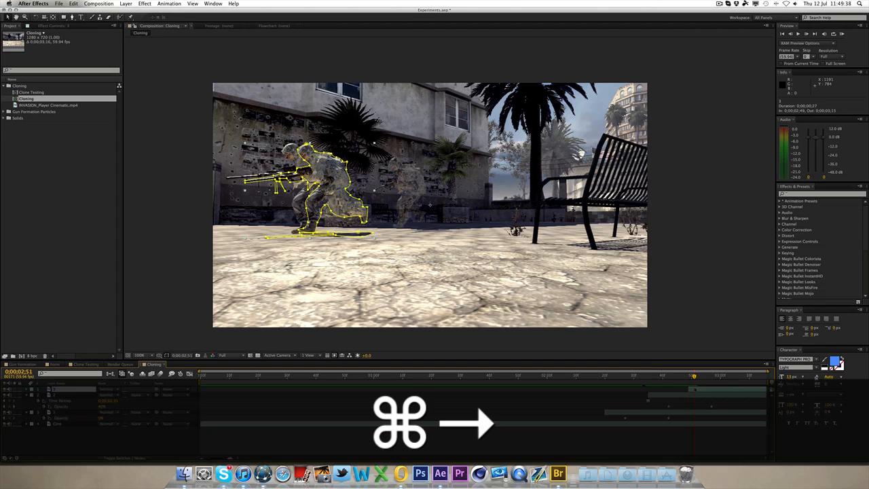
pyautogui.press('super+Right')
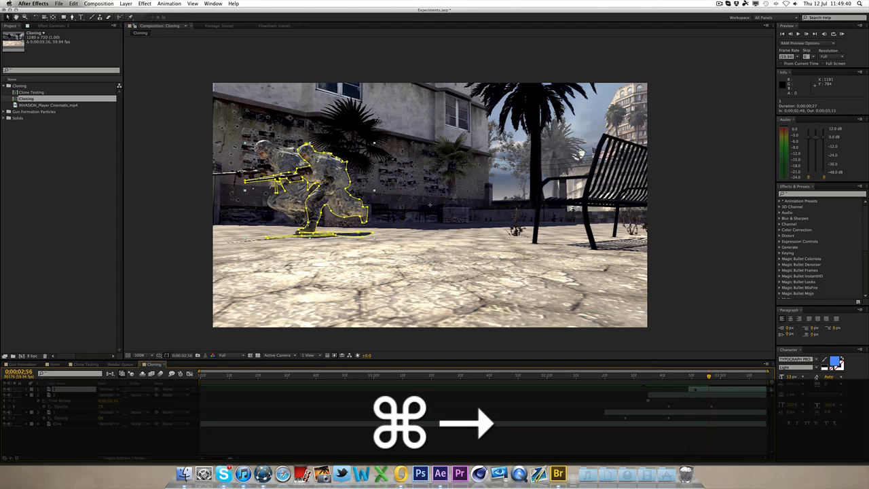
pyautogui.press('super+v')
pyautogui.press('u')
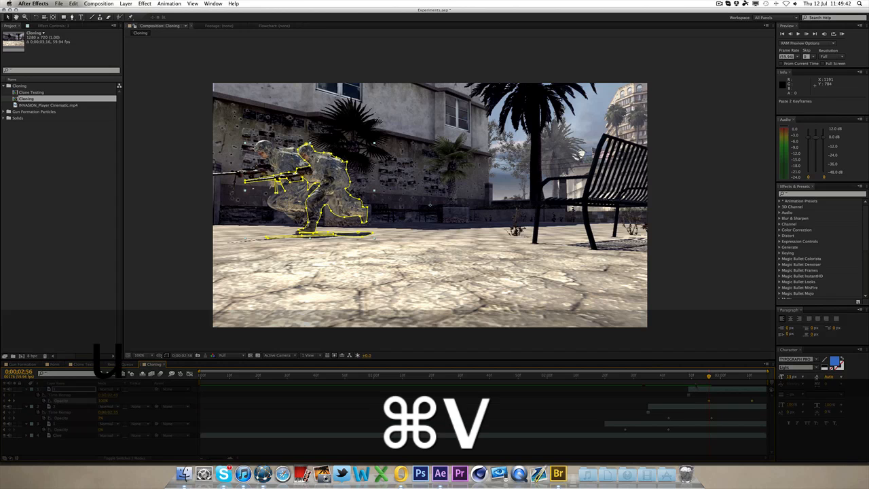
# Step: Set the work area to end at 0:00:03:14, trim the composition to it, and RAM preview
pyautogui.moveTo(698, 377); pyautogui.dragTo(764, 376)
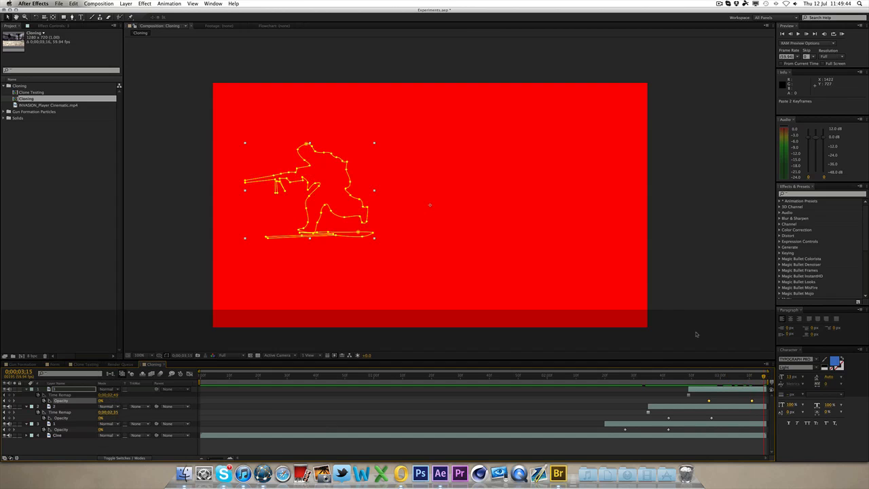
pyautogui.press('n')
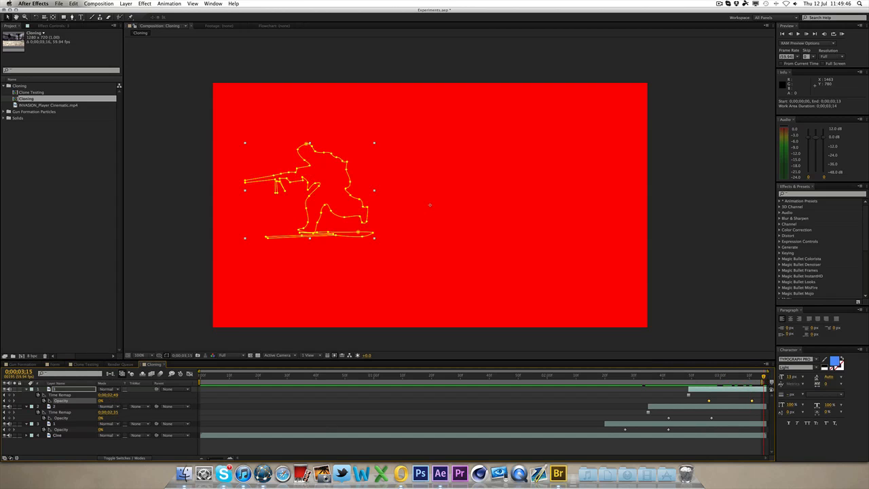
pyautogui.moveTo(763, 376); pyautogui.dragTo(761, 377)
pyautogui.rightClick(753, 380)
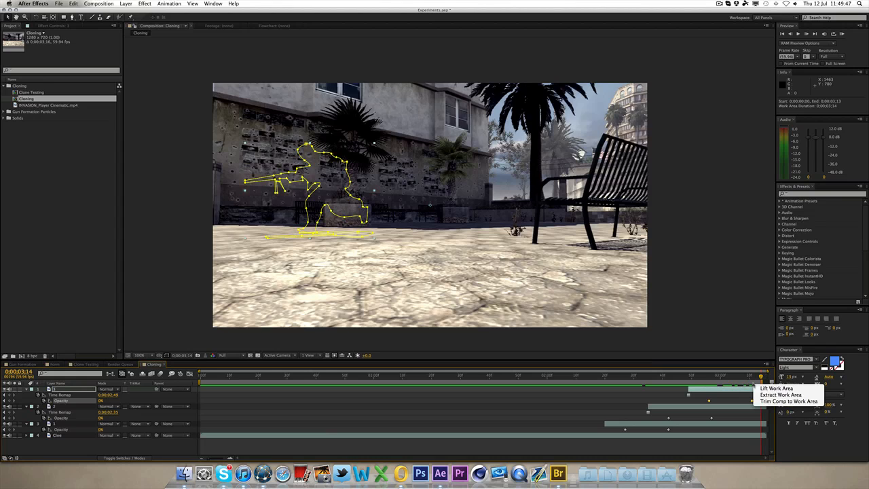
pyautogui.click(771, 402)
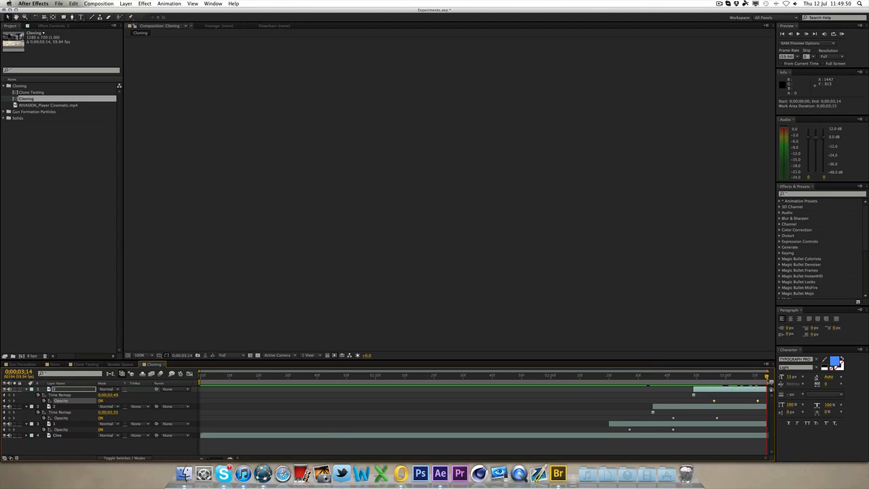
pyautogui.click(842, 34)
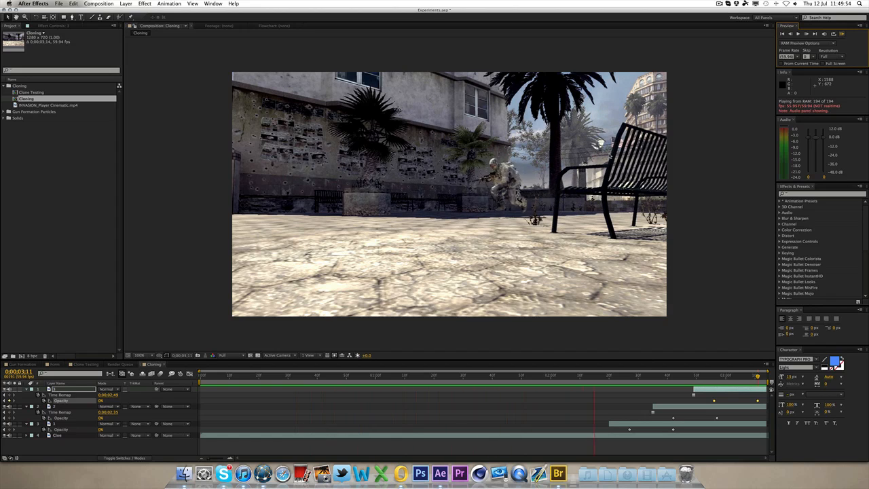
pyautogui.press('space')
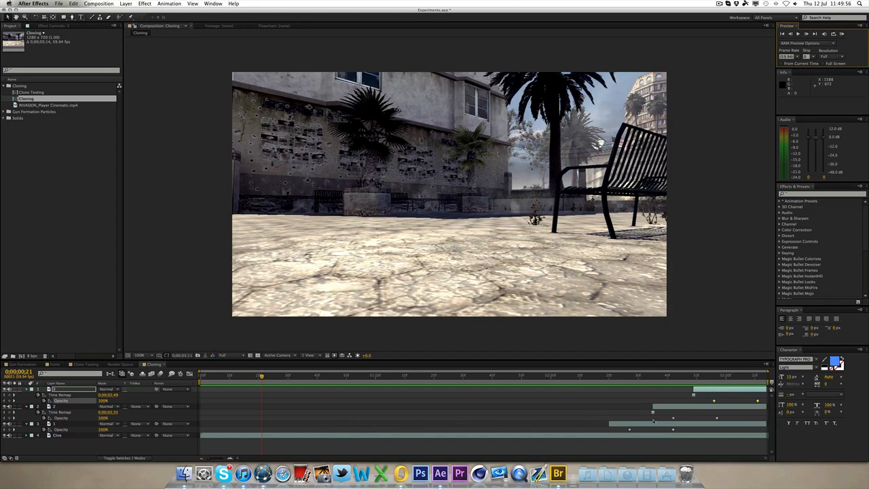
# Step: Move the 0% Opacity keyframes on layers 3 and 2 later to lengthen their fade-outs
pyautogui.click(673, 429)
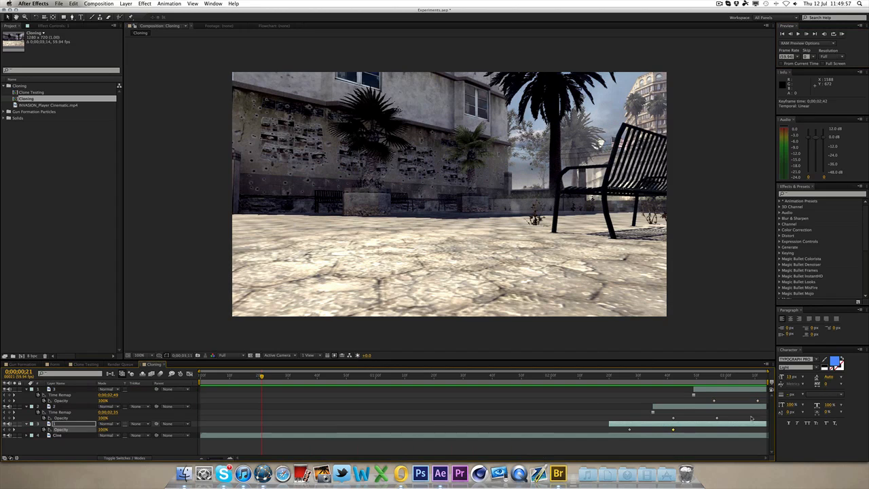
pyautogui.keyDown('super'); pyautogui.click(716, 418); pyautogui.keyUp('super')
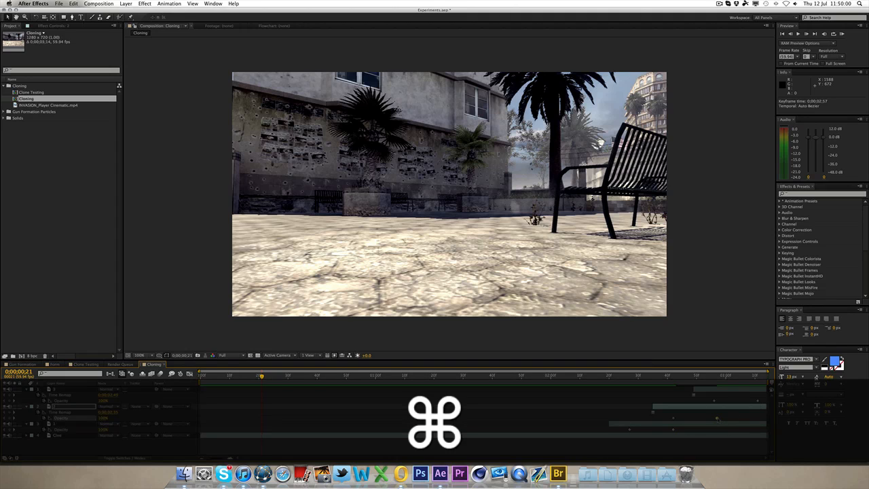
pyautogui.keyDown('shift'); pyautogui.click(685, 429); pyautogui.keyUp('shift')
pyautogui.keyDown('shift'); pyautogui.click(761, 398); pyautogui.keyUp('shift')
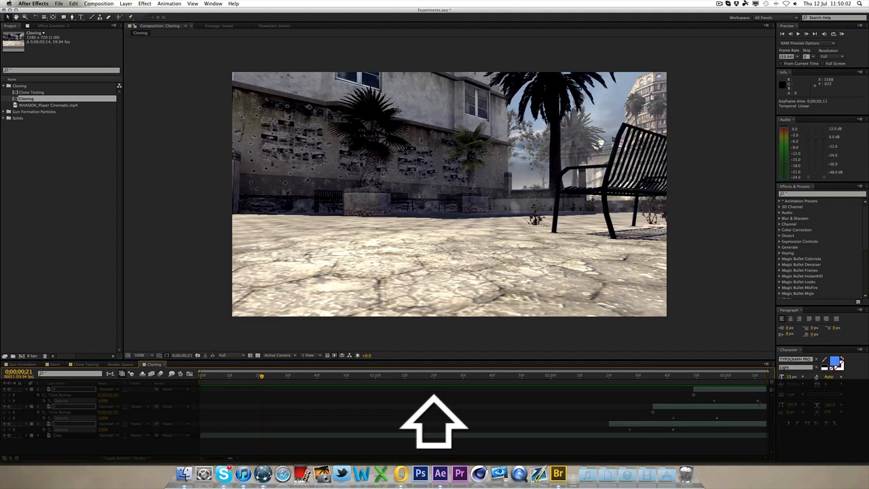
pyautogui.moveTo(764, 402); pyautogui.dragTo(784, 404)
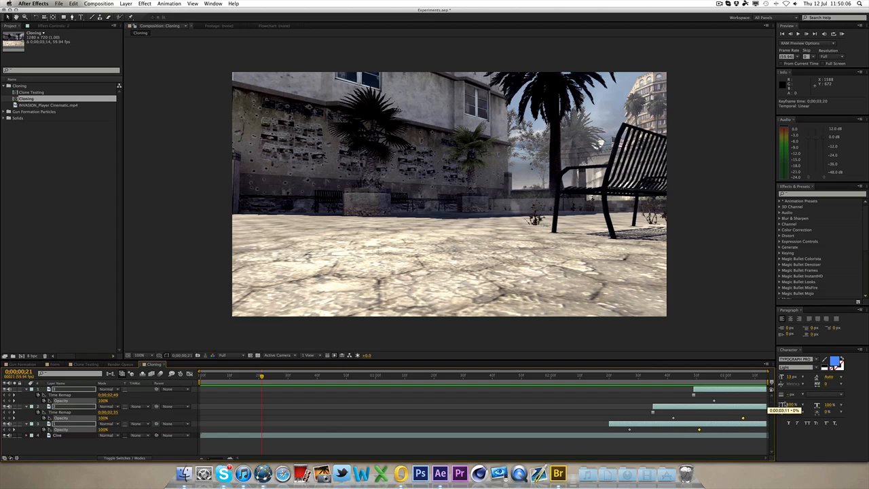
pyautogui.click(755, 348)
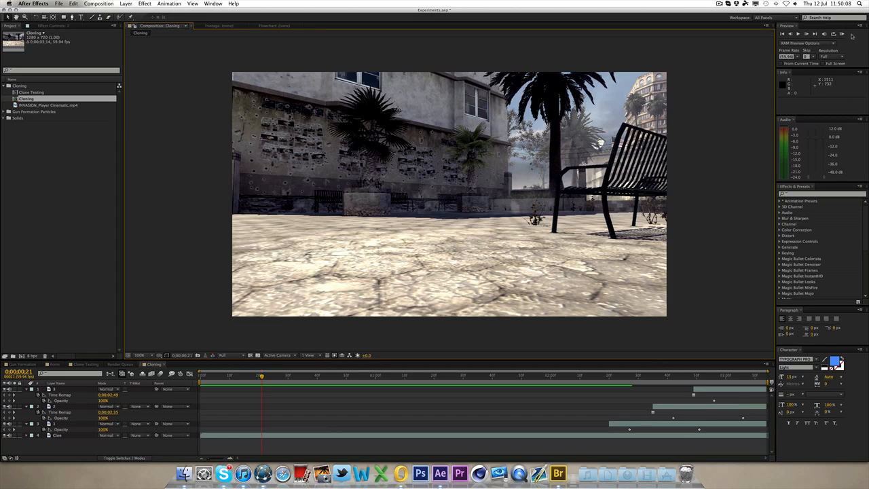
# Step: RAM preview the composition and scrub through the end to check the clone fades
pyautogui.click(842, 33)
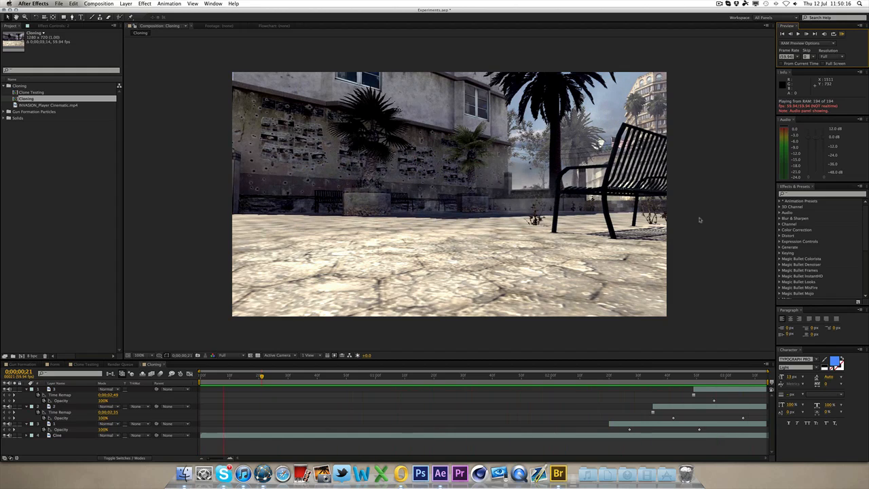
pyautogui.press('space')
pyautogui.moveTo(617, 377); pyautogui.dragTo(659, 377)
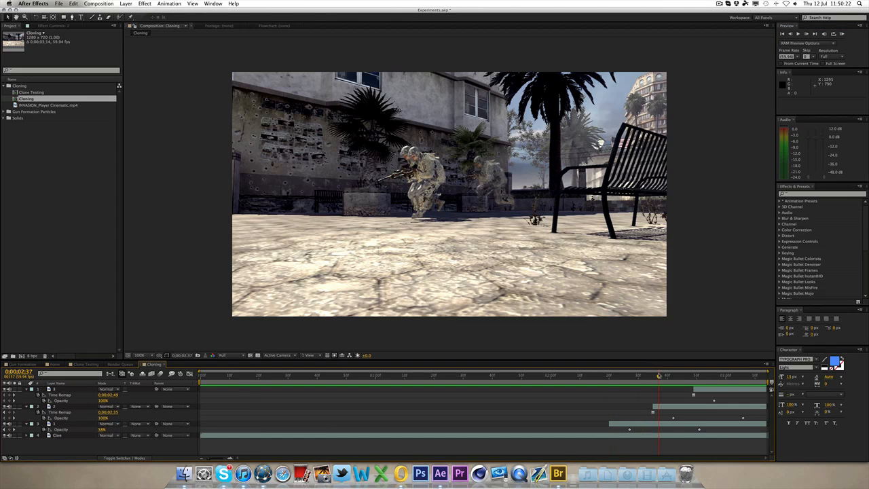
pyautogui.moveTo(659, 376); pyautogui.dragTo(728, 377)
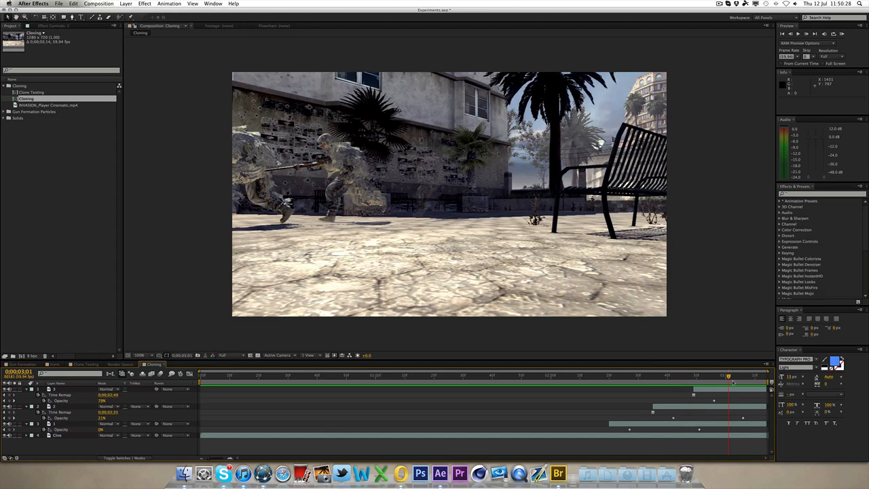
pyautogui.moveTo(732, 378); pyautogui.dragTo(727, 378)
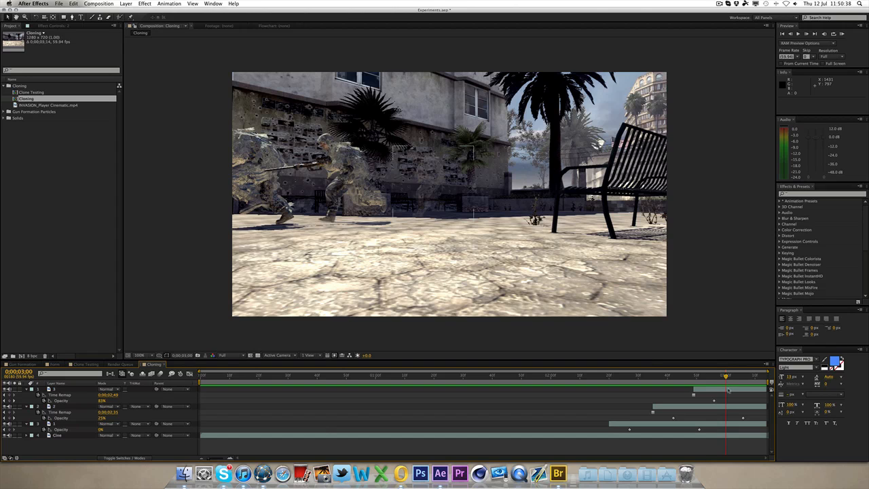
pyautogui.moveTo(726, 376); pyautogui.dragTo(743, 372)
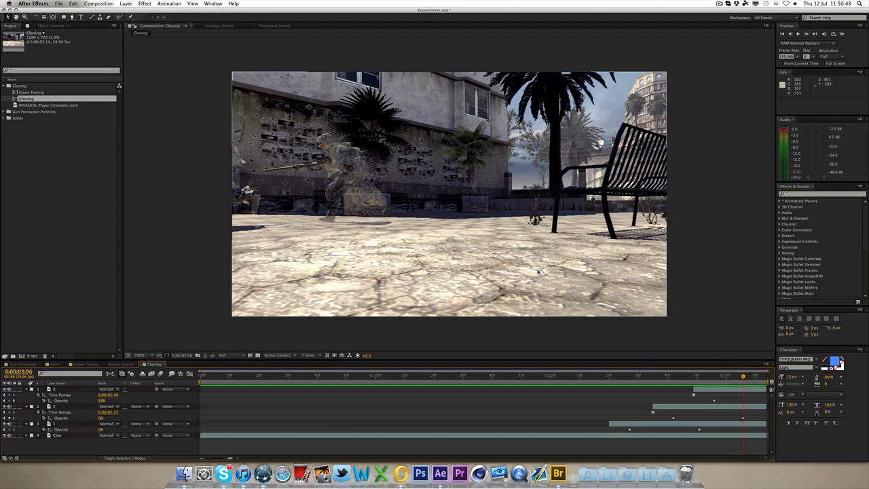